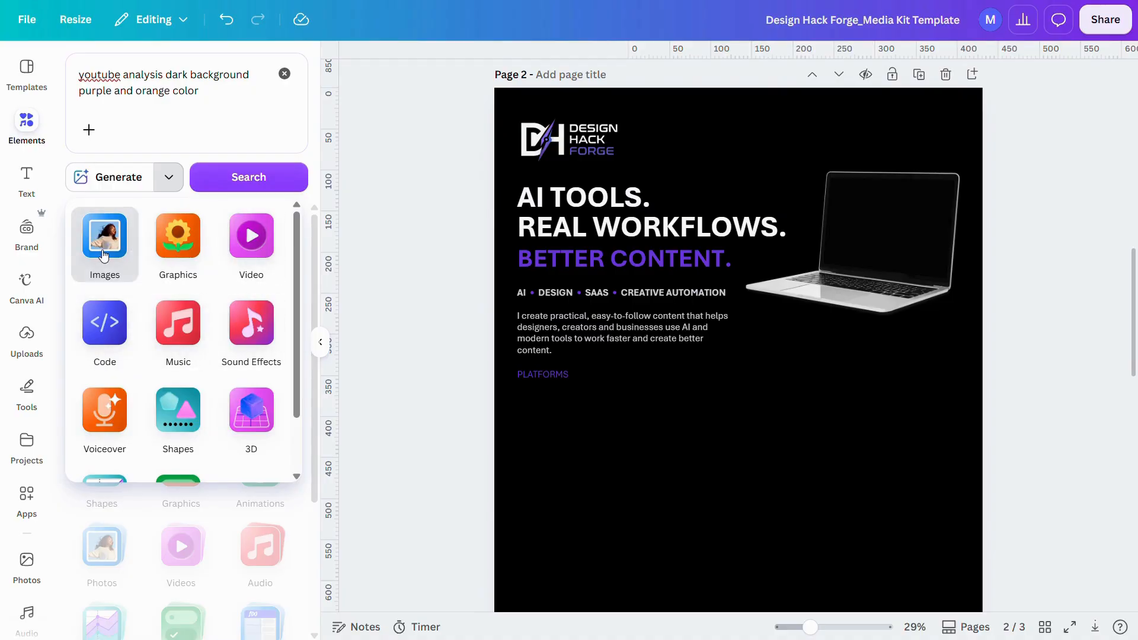
# Step: Choose image generation for the prompt "youtube analysis dark background purple and orange color"
pyautogui.click(102, 250)
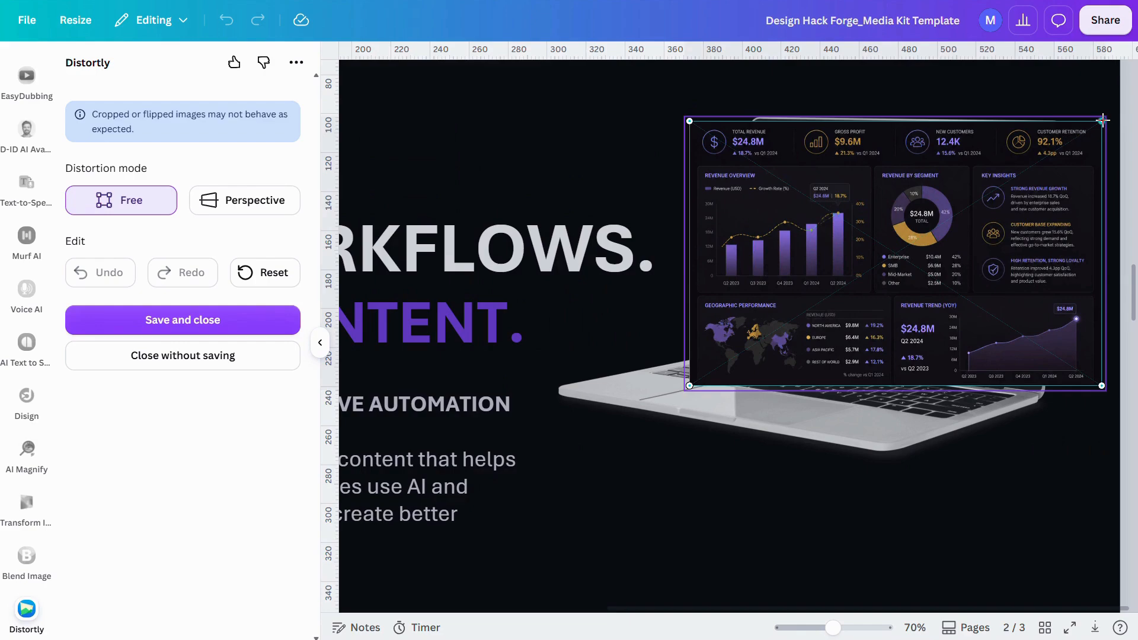
# Step: Distort the dashboard image freely by moving its upper-right corner toward the laptop screen's corner
pyautogui.moveTo(1102, 121); pyautogui.dragTo(1053, 140)
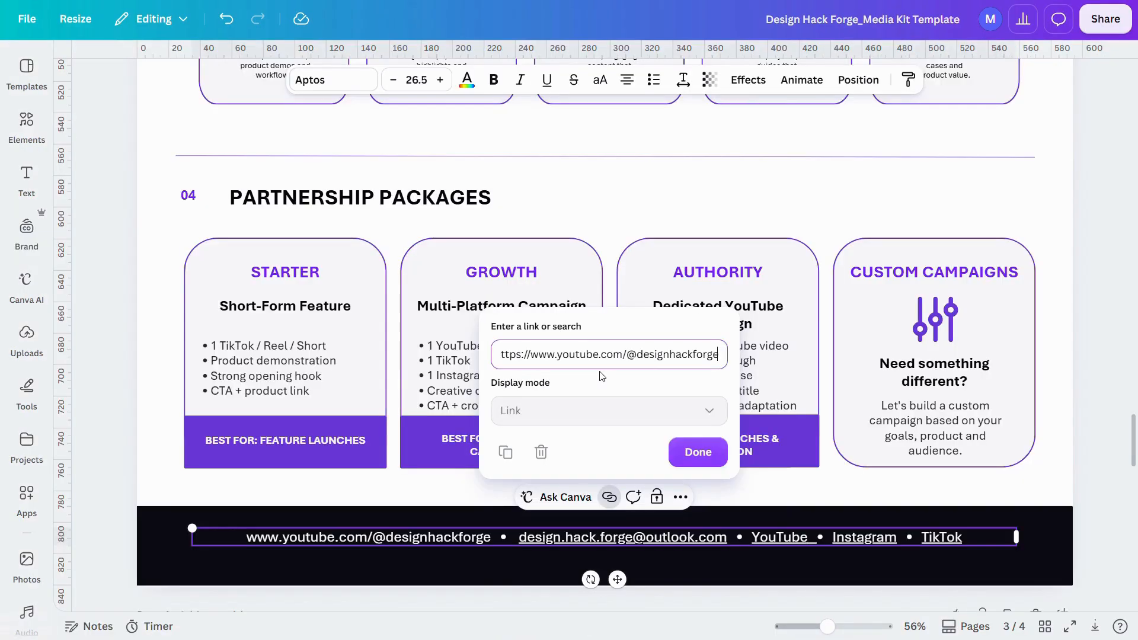
pyautogui.click(697, 452)
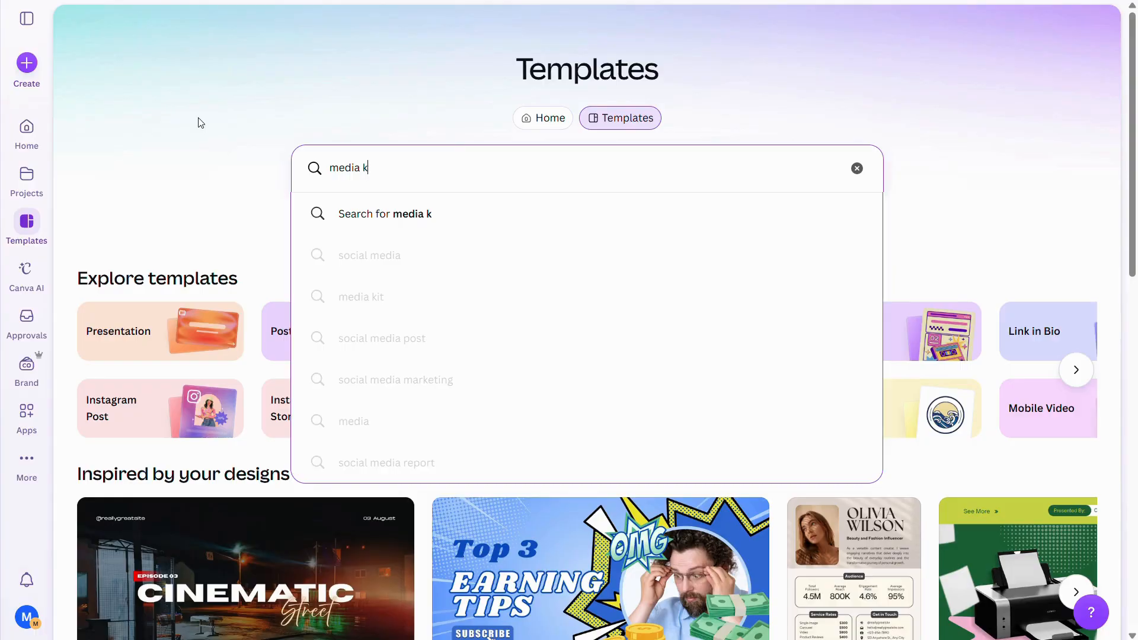
# Step: Search the templates for "media kit" and browse through the resulting designs
pyautogui.press('Return')
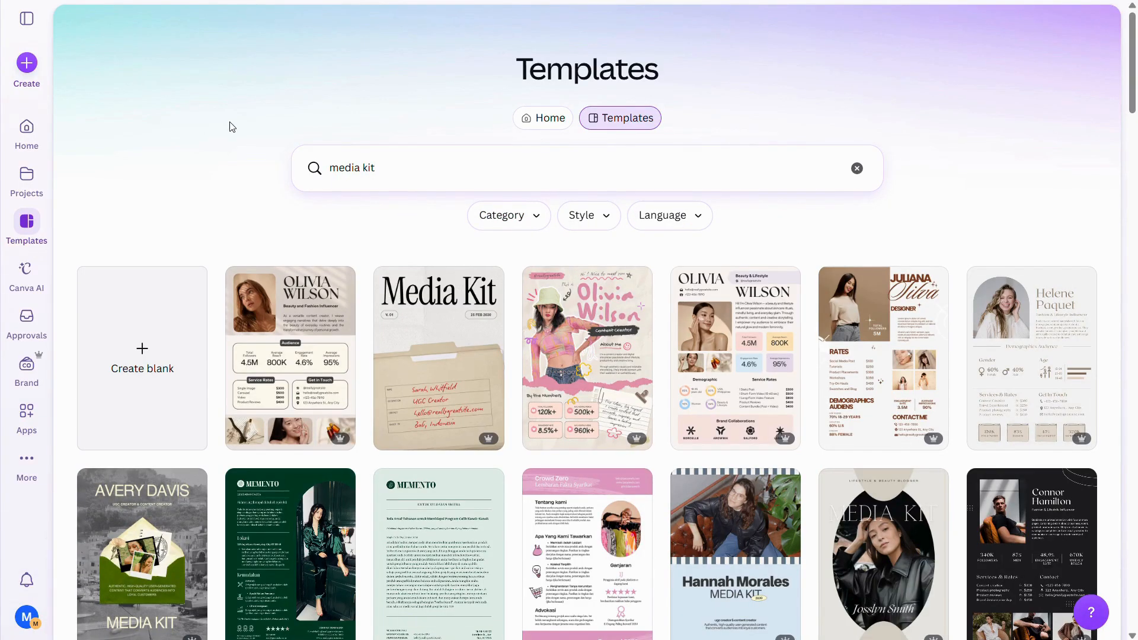
pyautogui.scroll(-2, 953, 221)
pyautogui.scroll(-4, 952, 221)
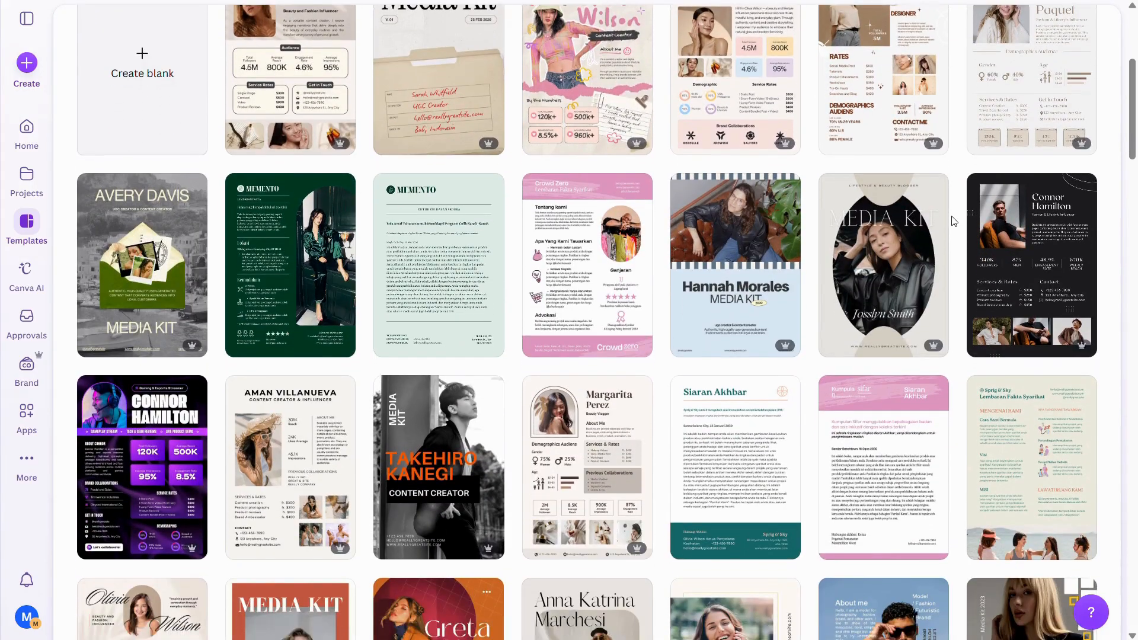
pyautogui.scroll(-2, 952, 221)
pyautogui.scroll(-4, 952, 221)
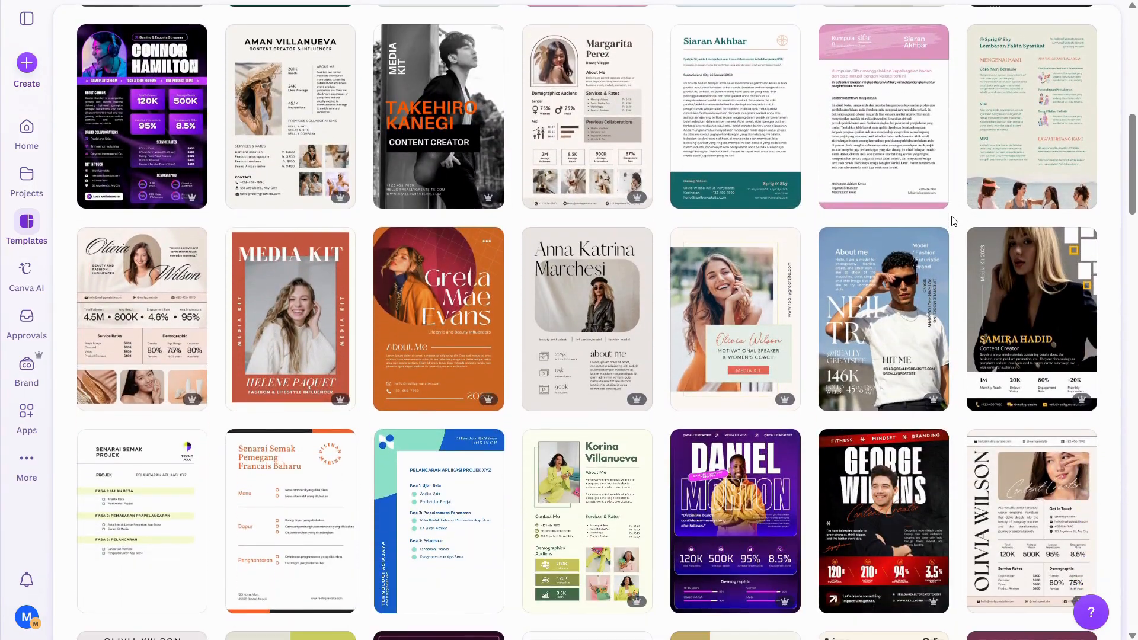
pyautogui.scroll(-15, 953, 221)
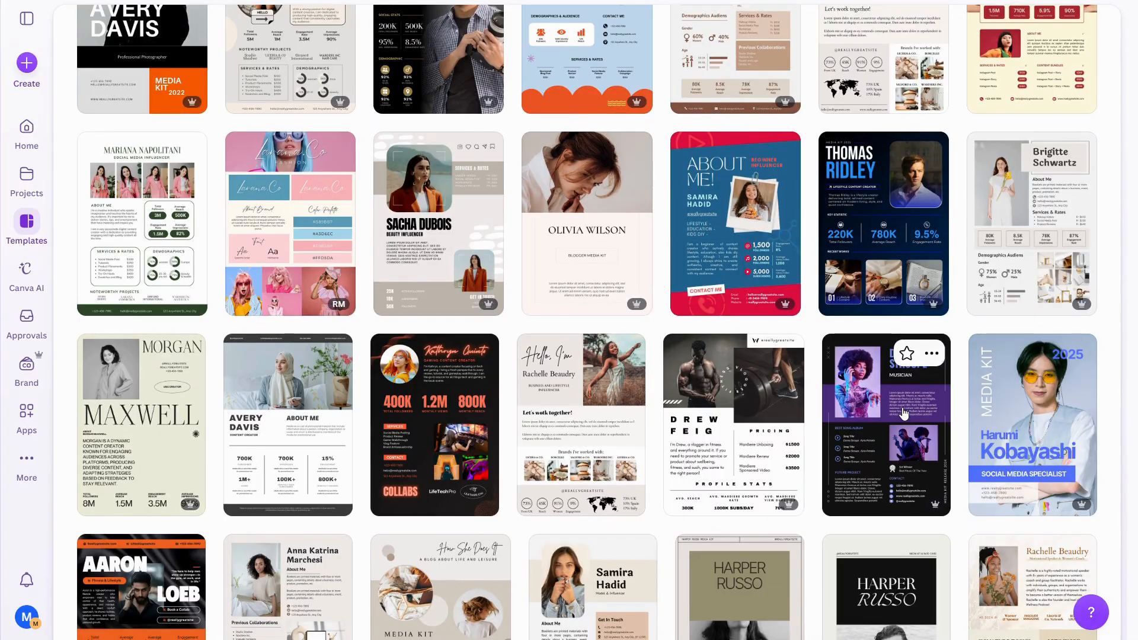
pyautogui.click(903, 413)
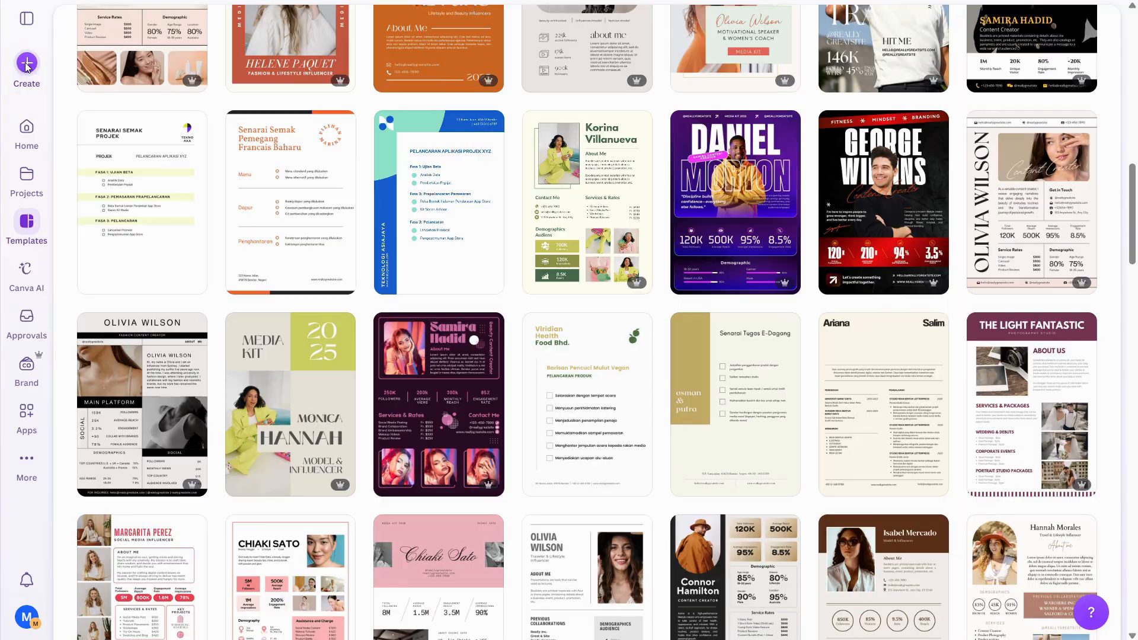
# Step: Search the design types for "a4", create a blank A3 design and hide its template suggestions
pyautogui.click(27, 64)
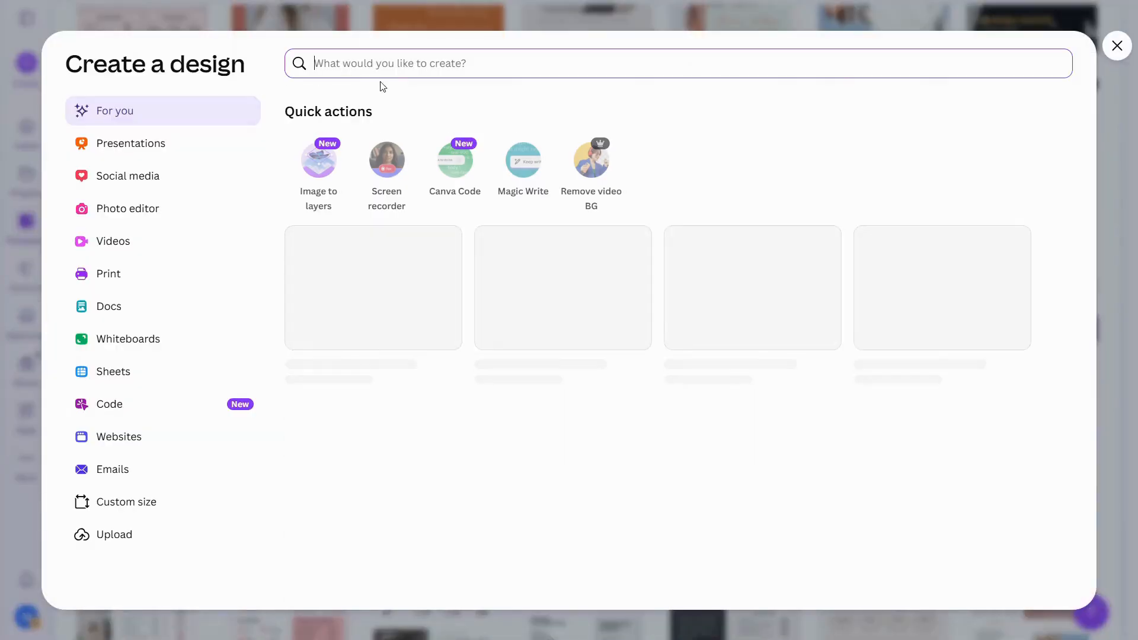
pyautogui.write('a4')
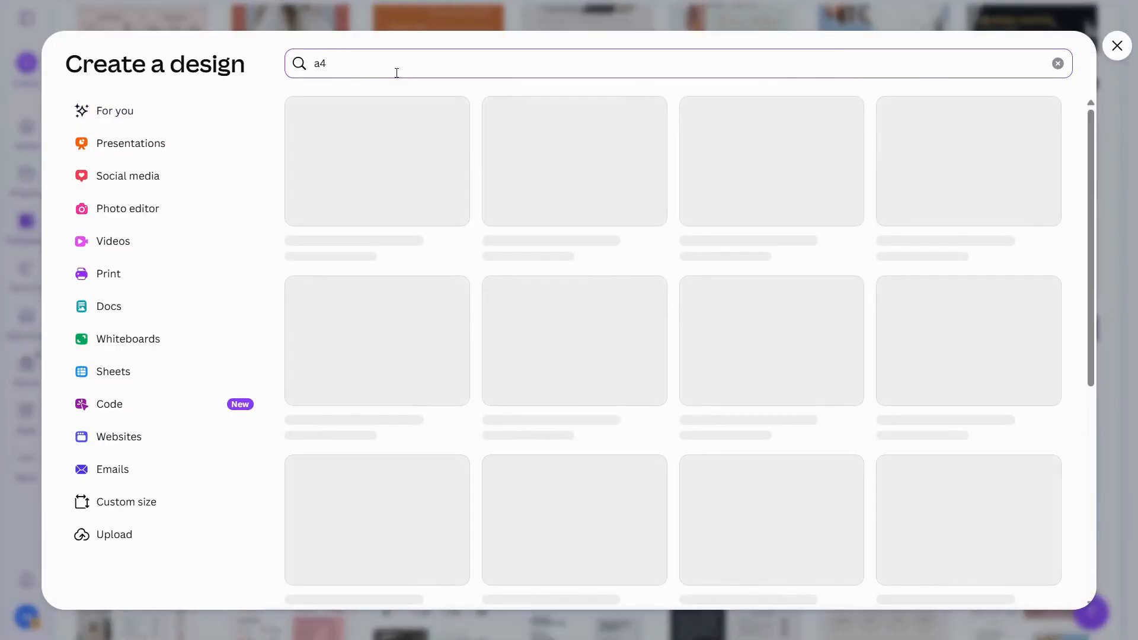
pyautogui.click(830, 356)
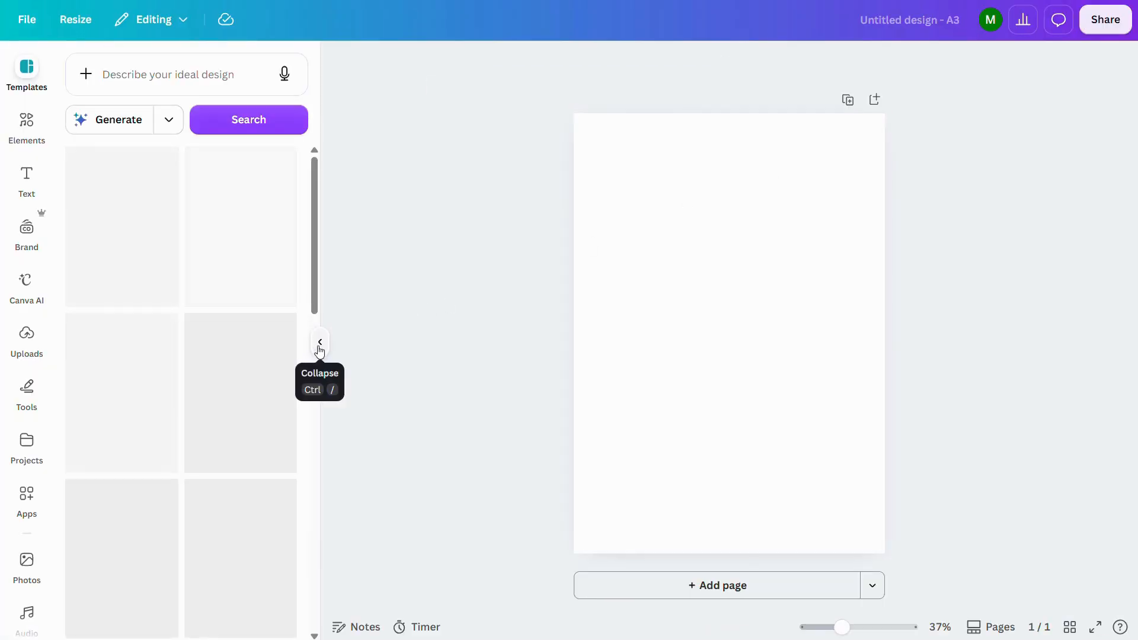
pyautogui.click(321, 349)
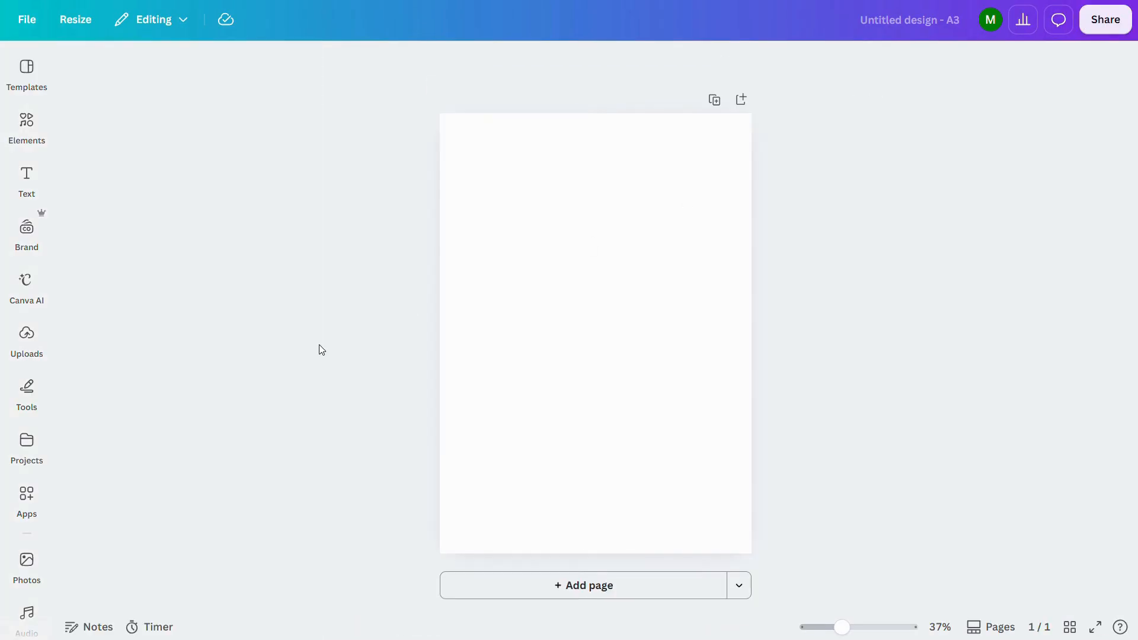
# Step: Turn on the rulers and guides for the blank design
pyautogui.click(14, 25)
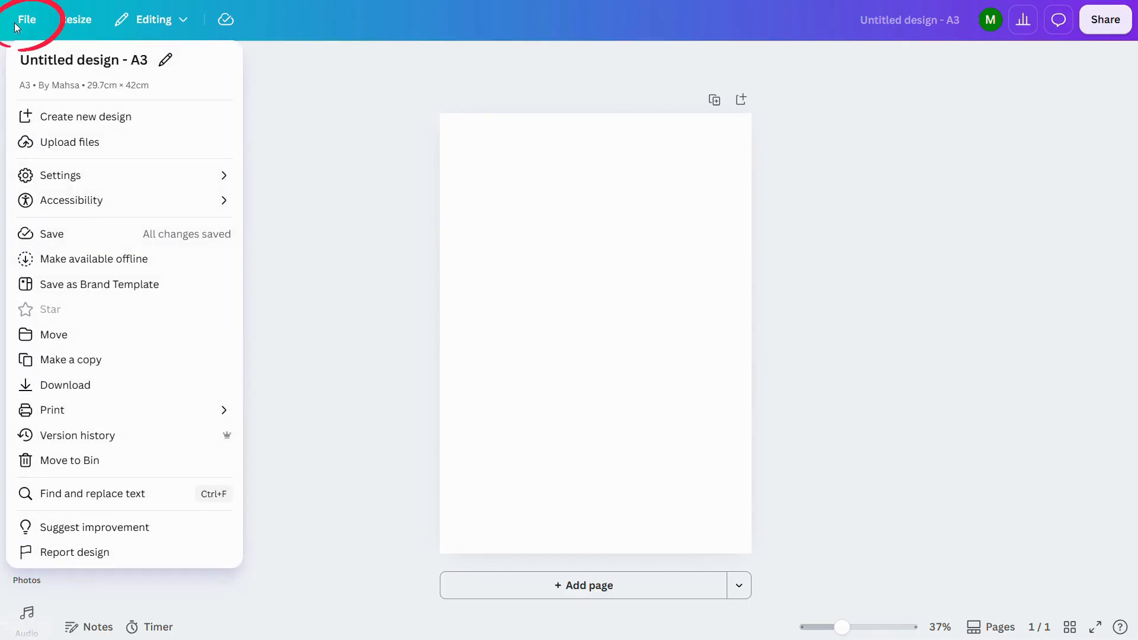
pyautogui.click(86, 176)
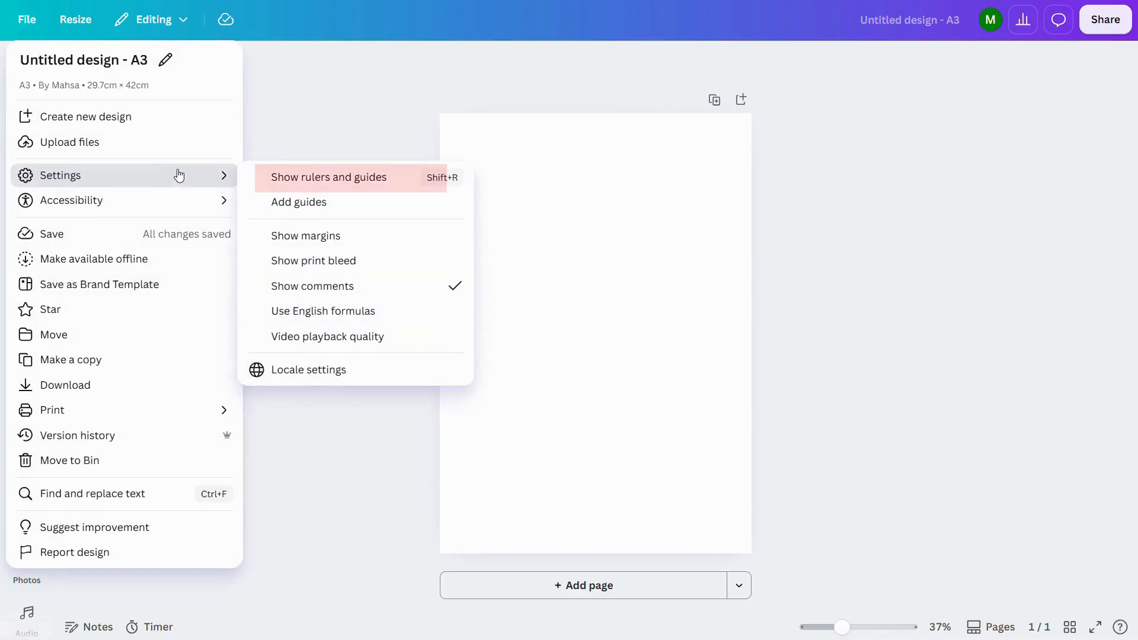
pyautogui.click(297, 178)
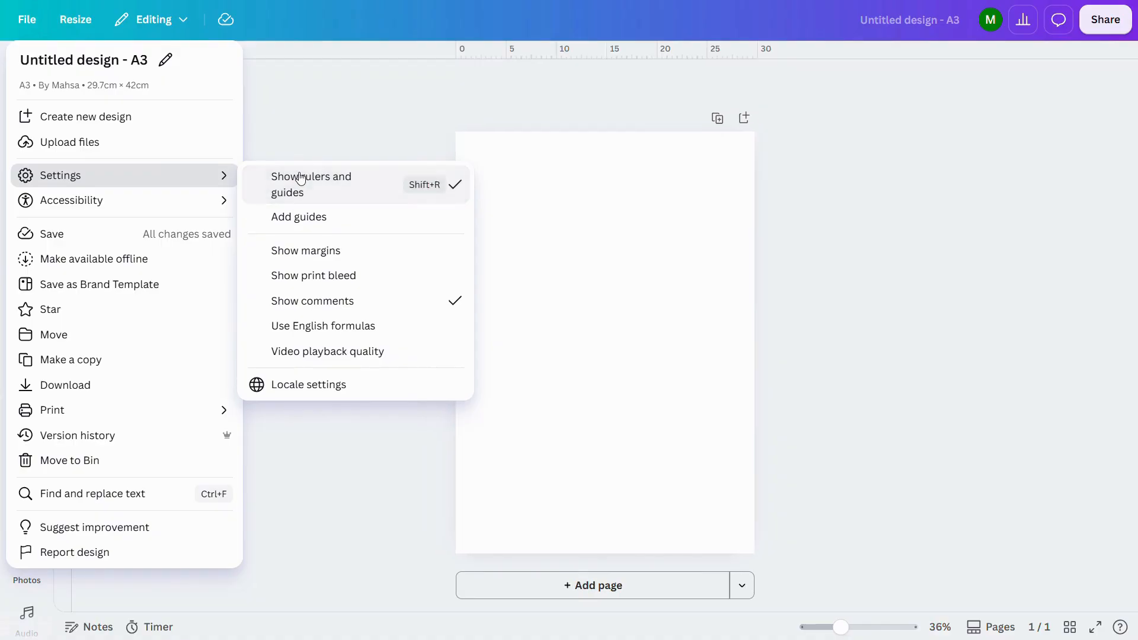
pyautogui.click(391, 123)
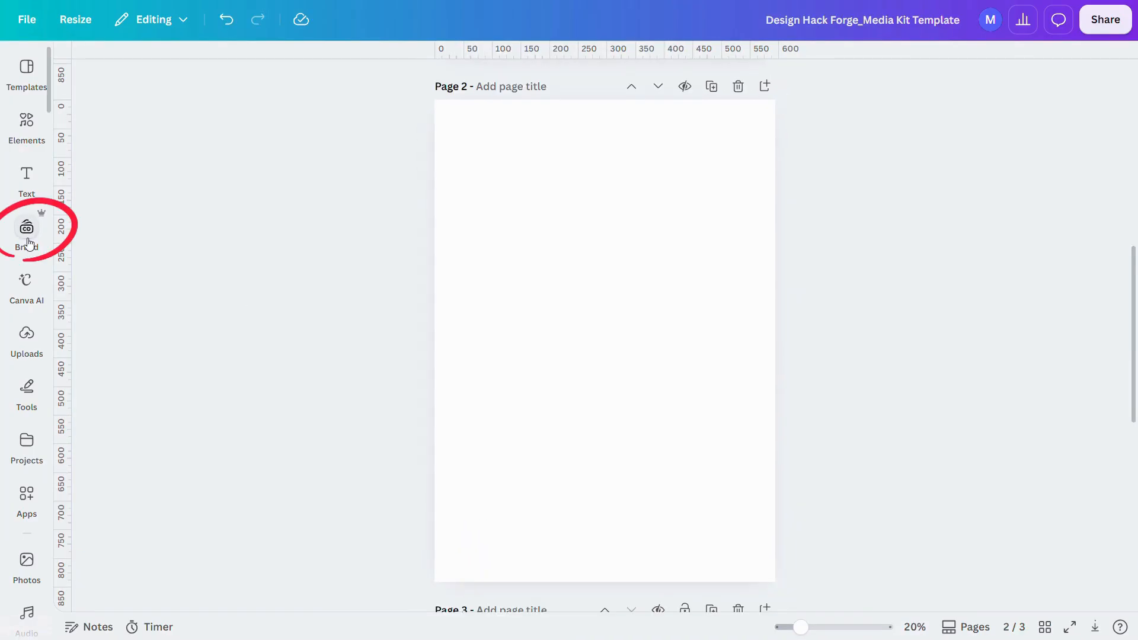
# Step: Review the logos, colours, fonts, photos and icons of the DESIGN HACK FORGE brand kit
pyautogui.click(27, 237)
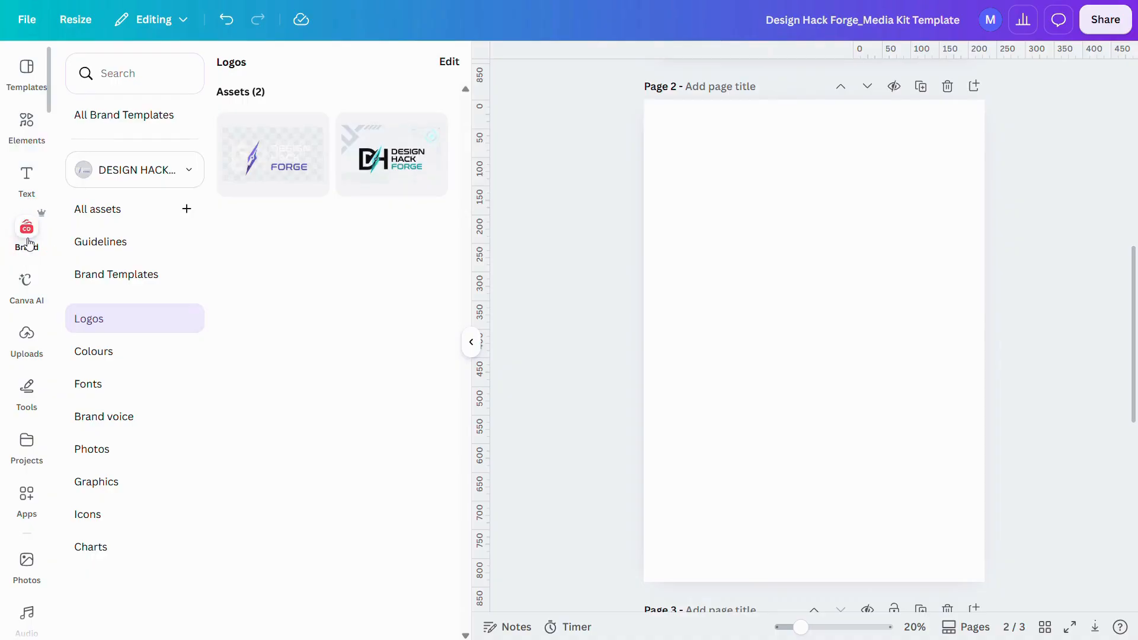
pyautogui.click(188, 182)
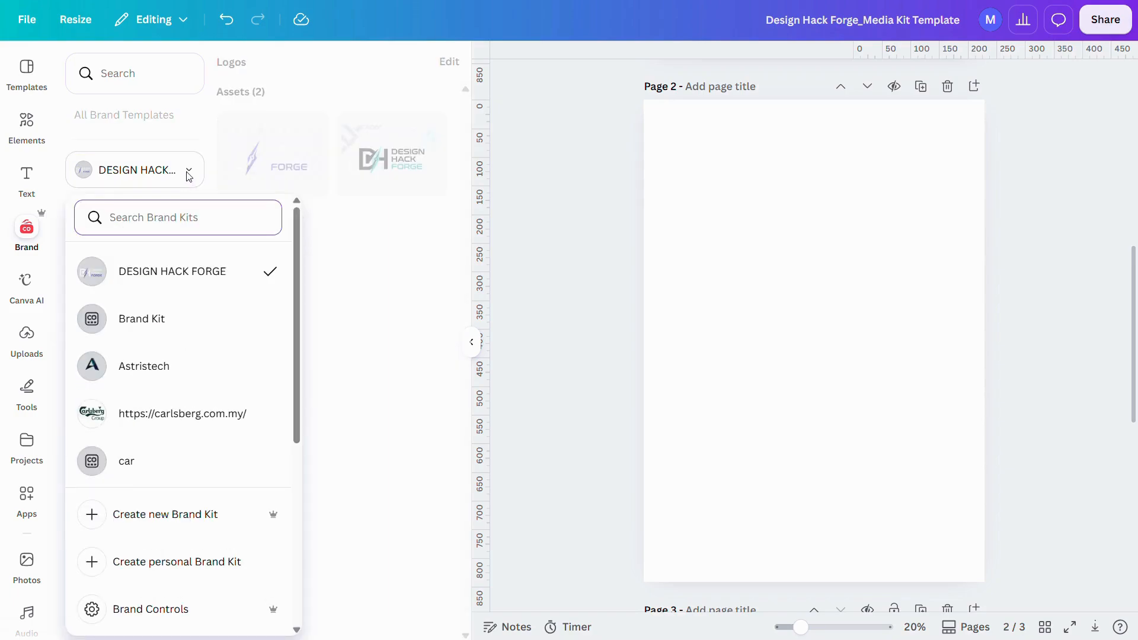
pyautogui.click(188, 176)
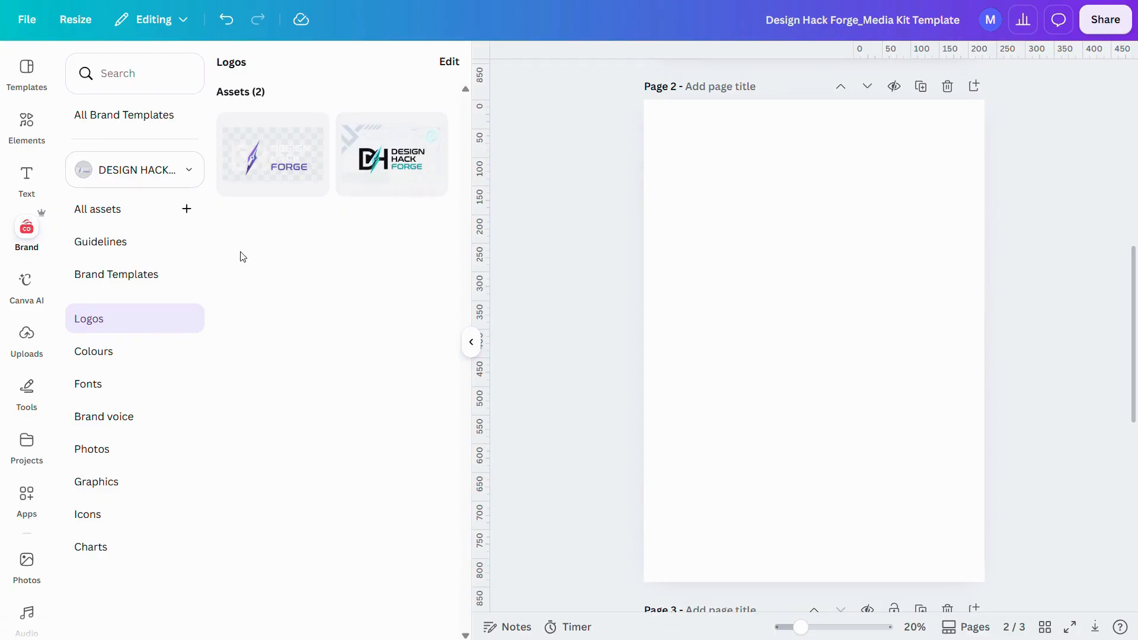
pyautogui.click(112, 361)
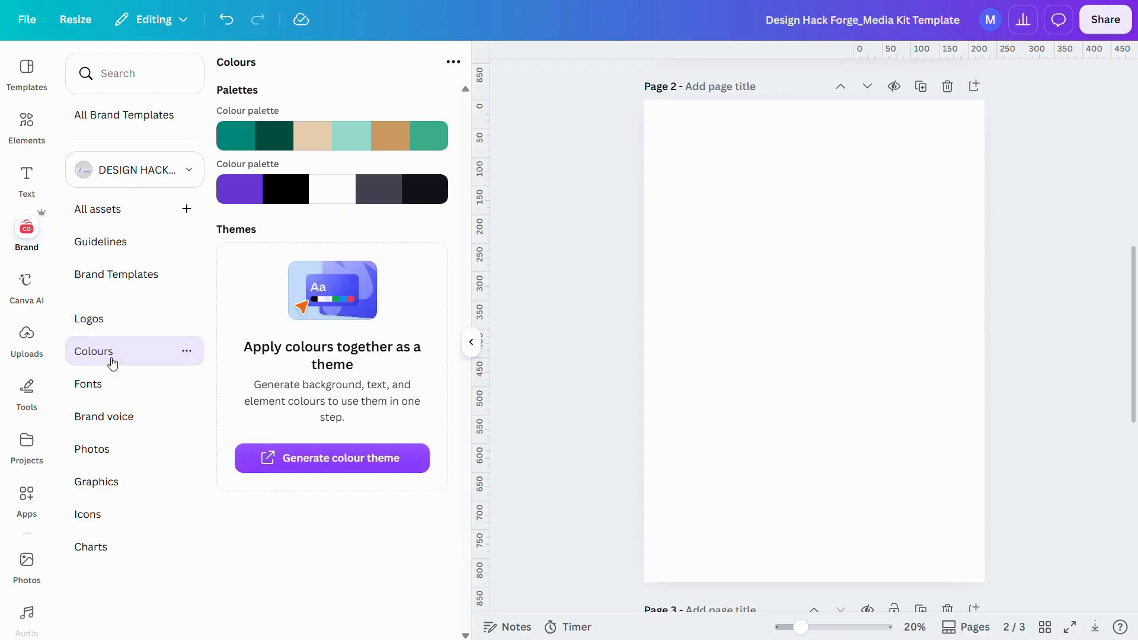
pyautogui.click(108, 393)
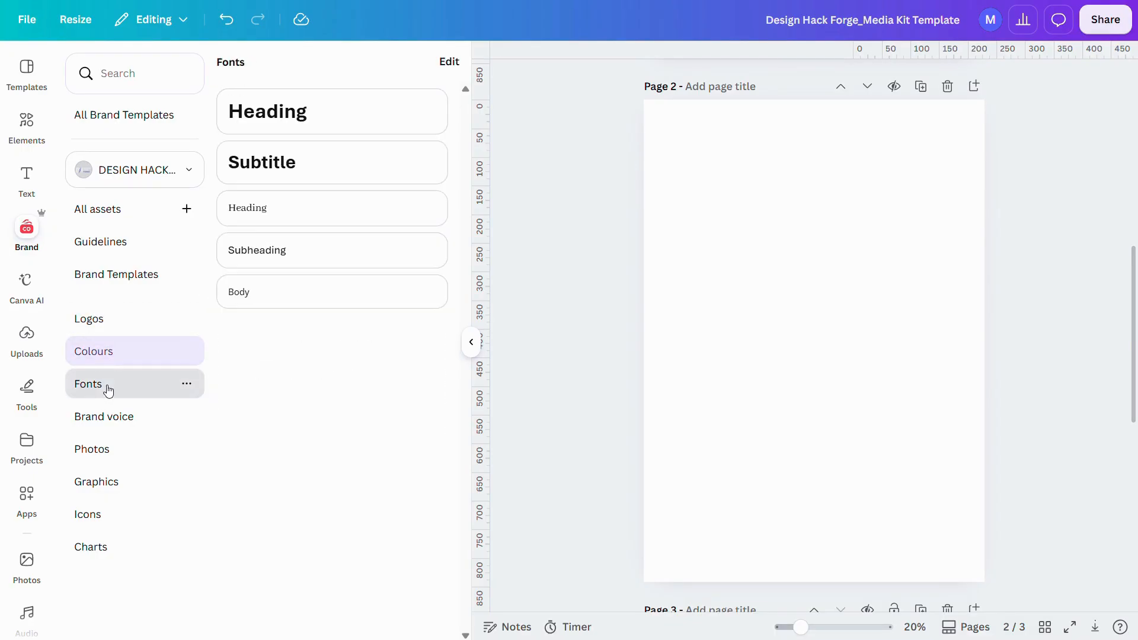
pyautogui.click(96, 455)
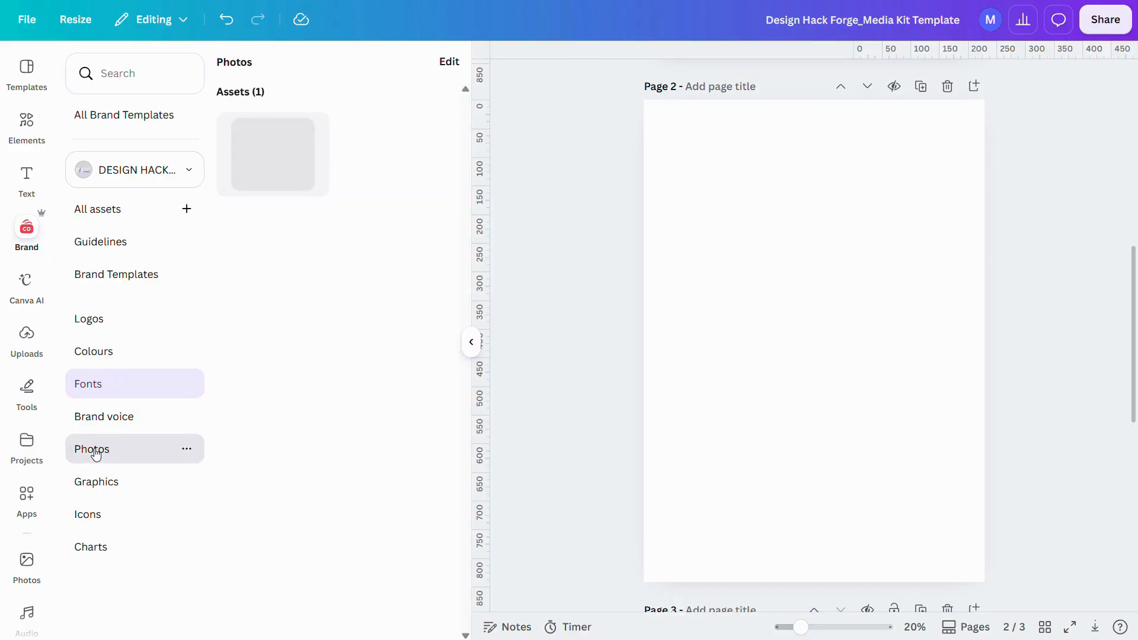
pyautogui.click(109, 511)
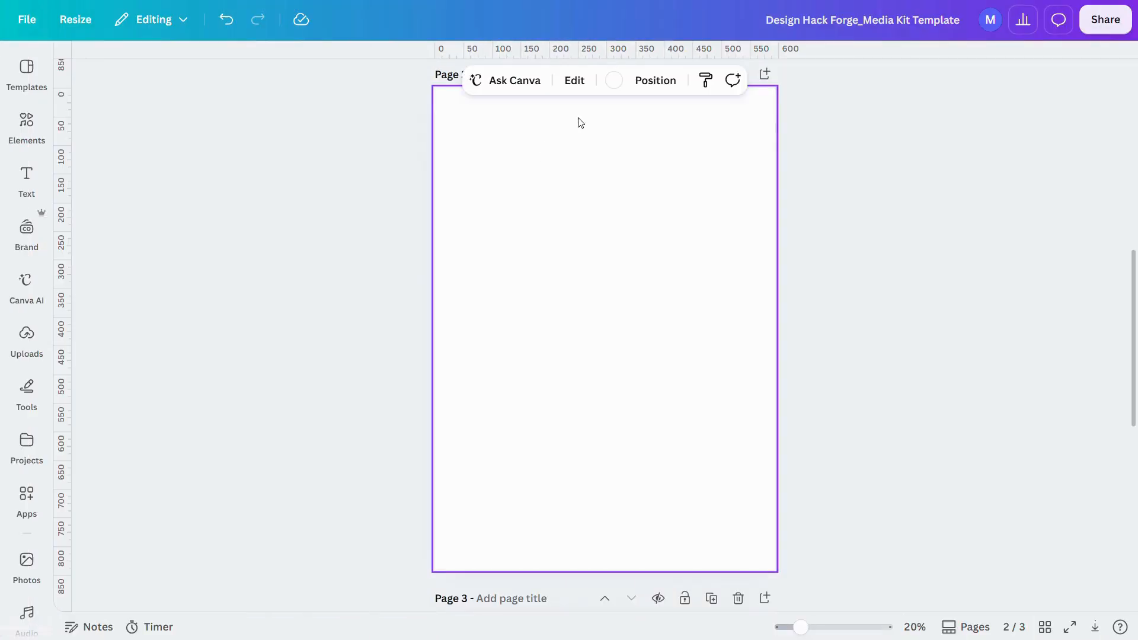
# Step: Set the background of page 2 to black from the DESIGN HACK FORGE colour palette
pyautogui.click(613, 86)
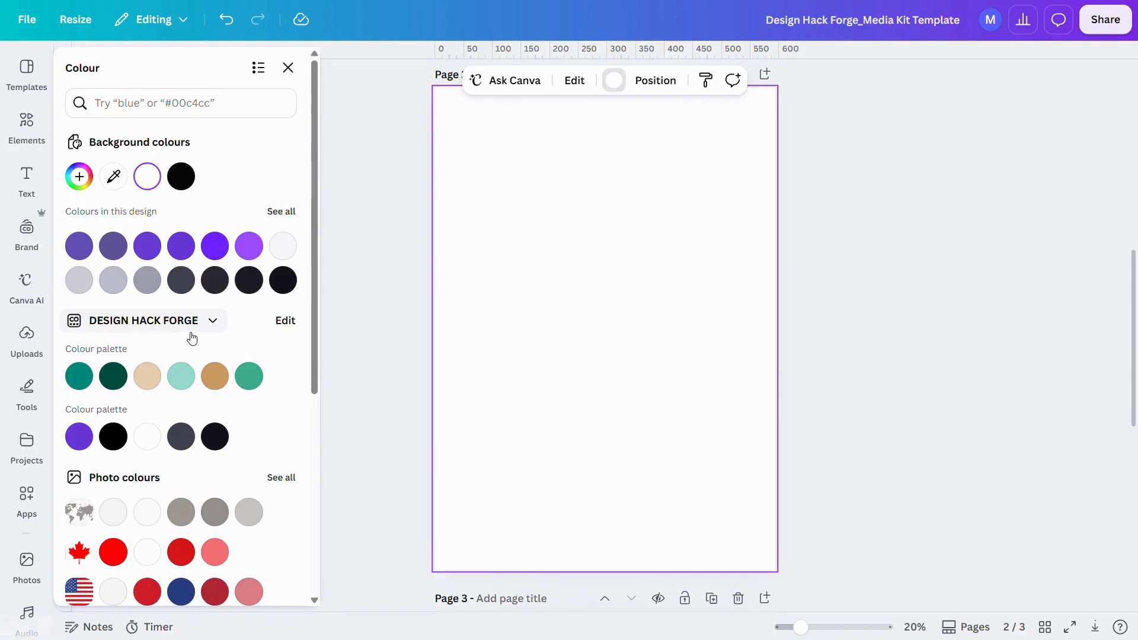
pyautogui.click(113, 436)
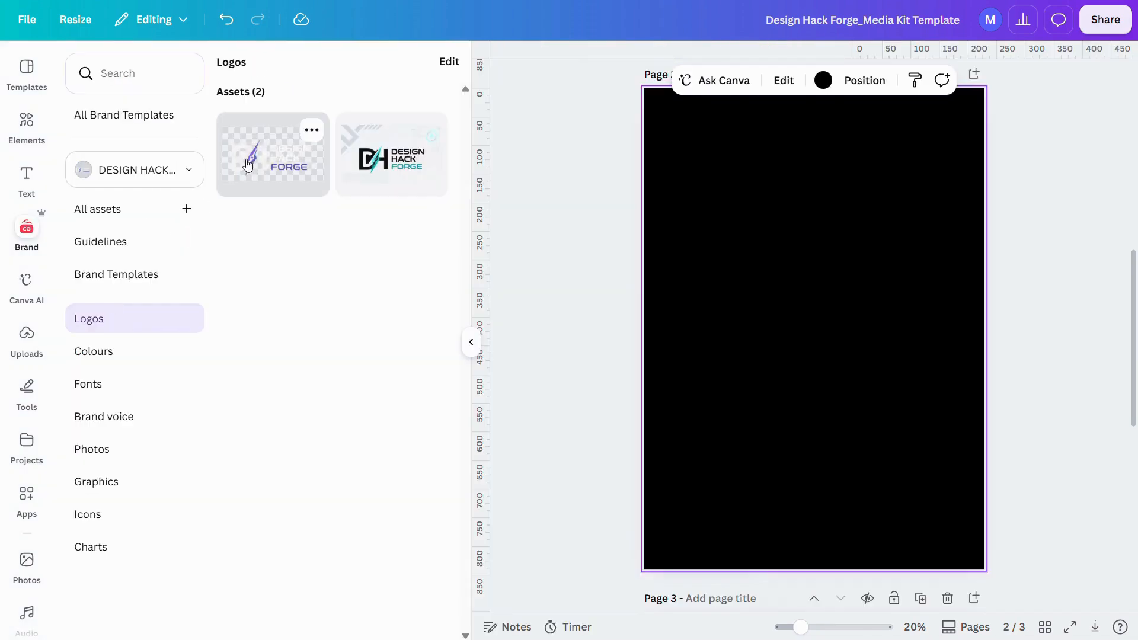
# Step: Insert the white and purple Design Hack Forge logo and shrink it into the upper-left corner of page 2
pyautogui.click(248, 164)
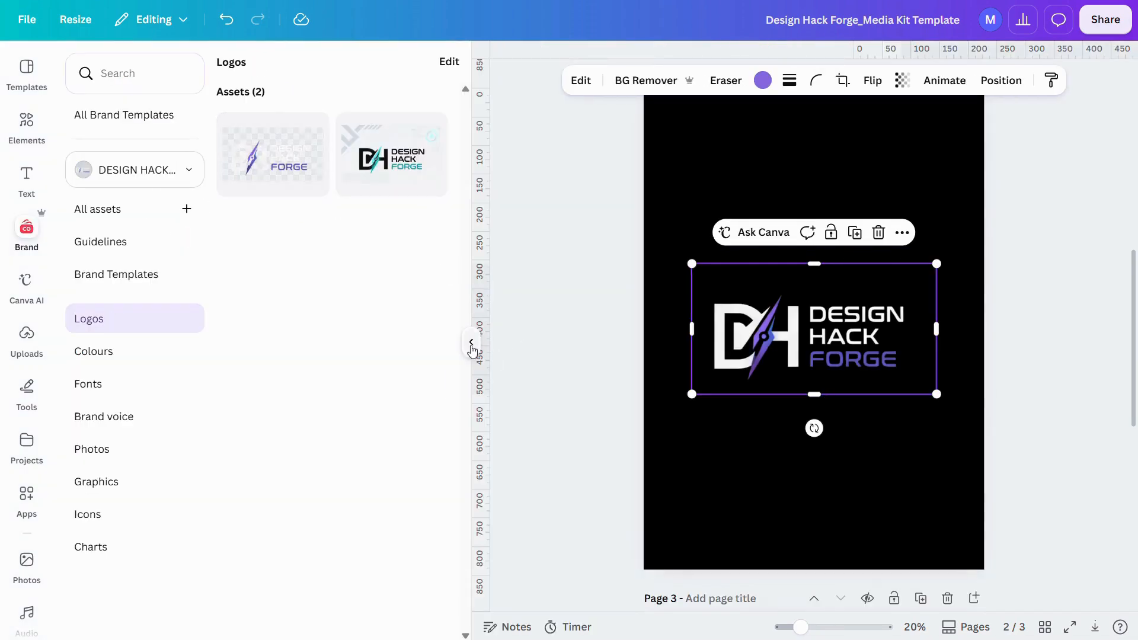
pyautogui.click(471, 342)
pyautogui.moveTo(725, 394); pyautogui.dragTo(526, 138)
# Step: Add a brand heading text box on page 2 reading "AI TOOLS. REAL WORKFLOWS."
pyautogui.click(28, 181)
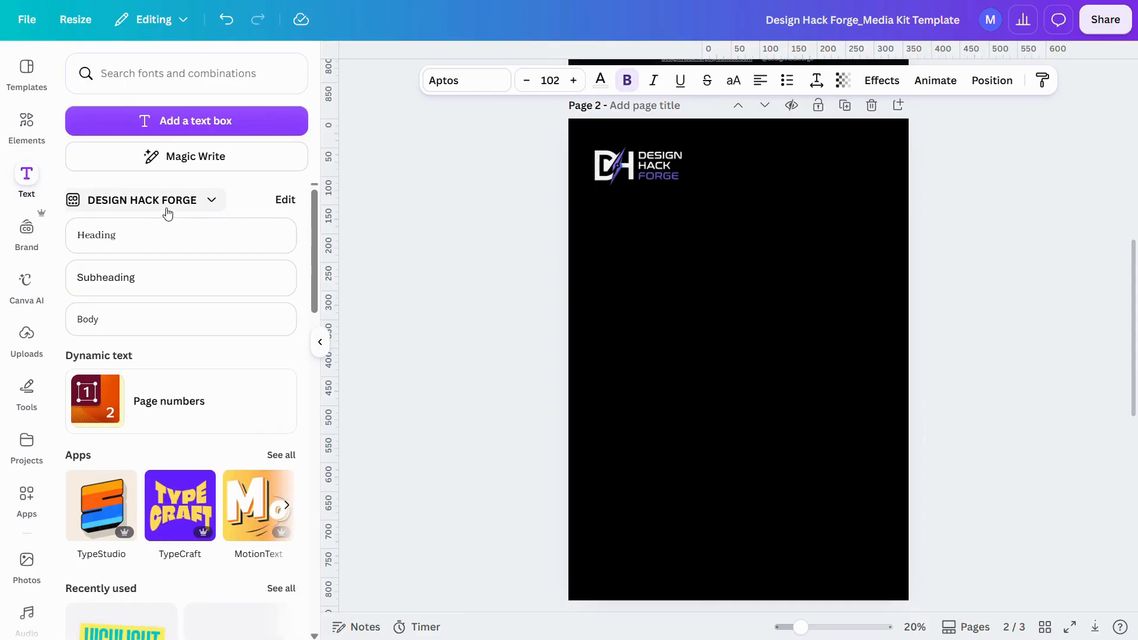
pyautogui.click(181, 244)
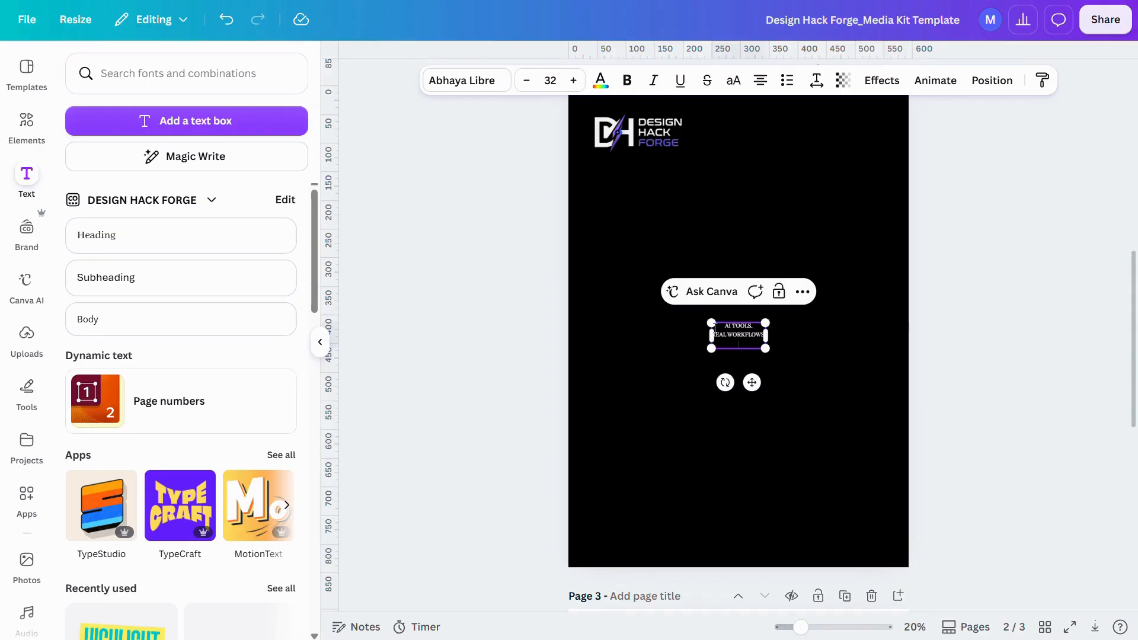
pyautogui.scroll(10, 681, 291)
# Step: Set the line spacing of the "AI TOOLS. REAL WORKFLOWS." headline to 1.1
pyautogui.click(683, 290)
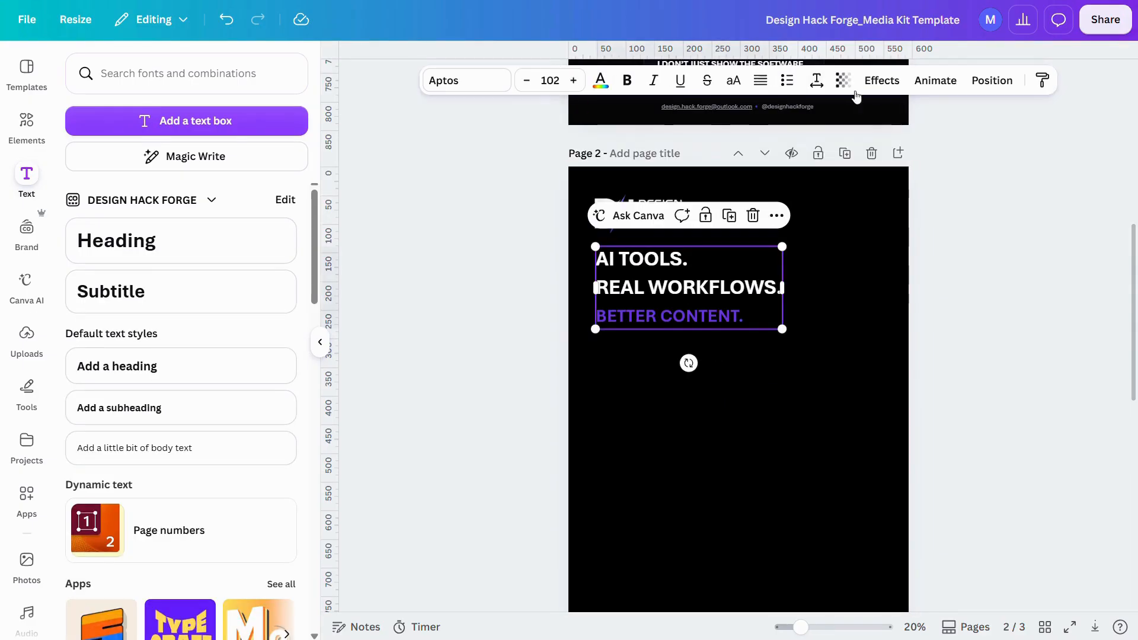
pyautogui.click(817, 83)
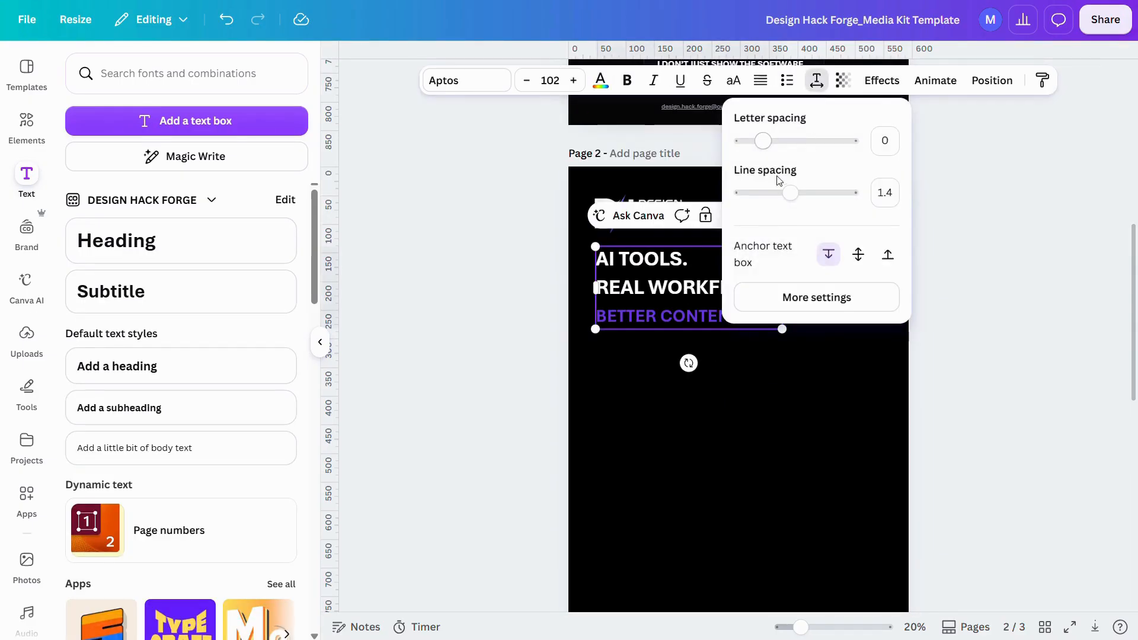
pyautogui.moveTo(791, 192); pyautogui.dragTo(774, 193)
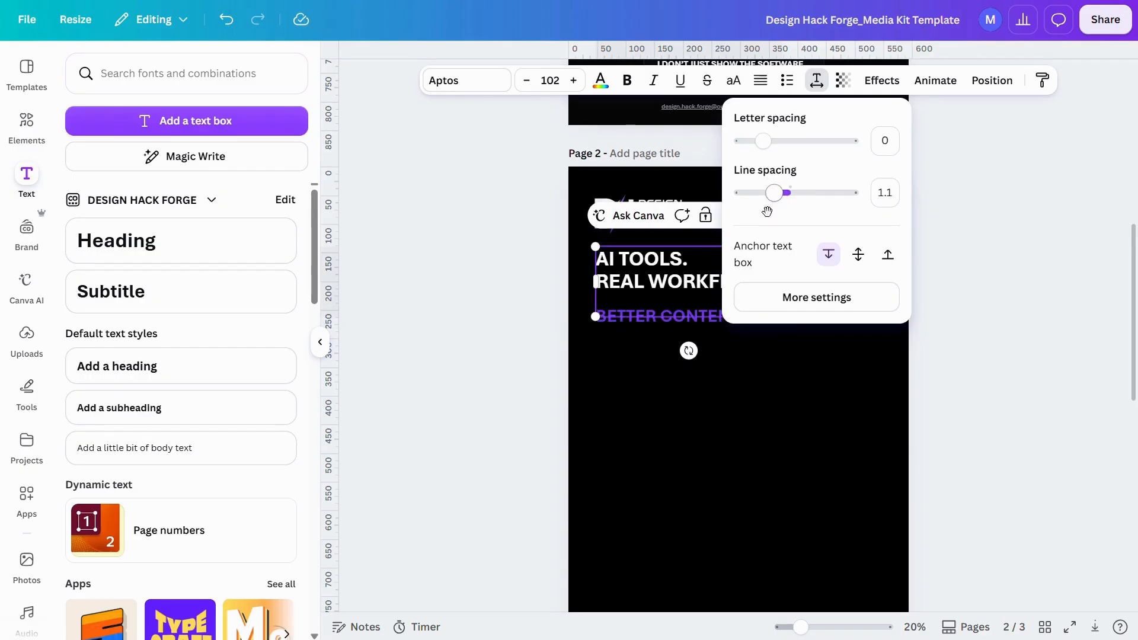
pyautogui.click(662, 436)
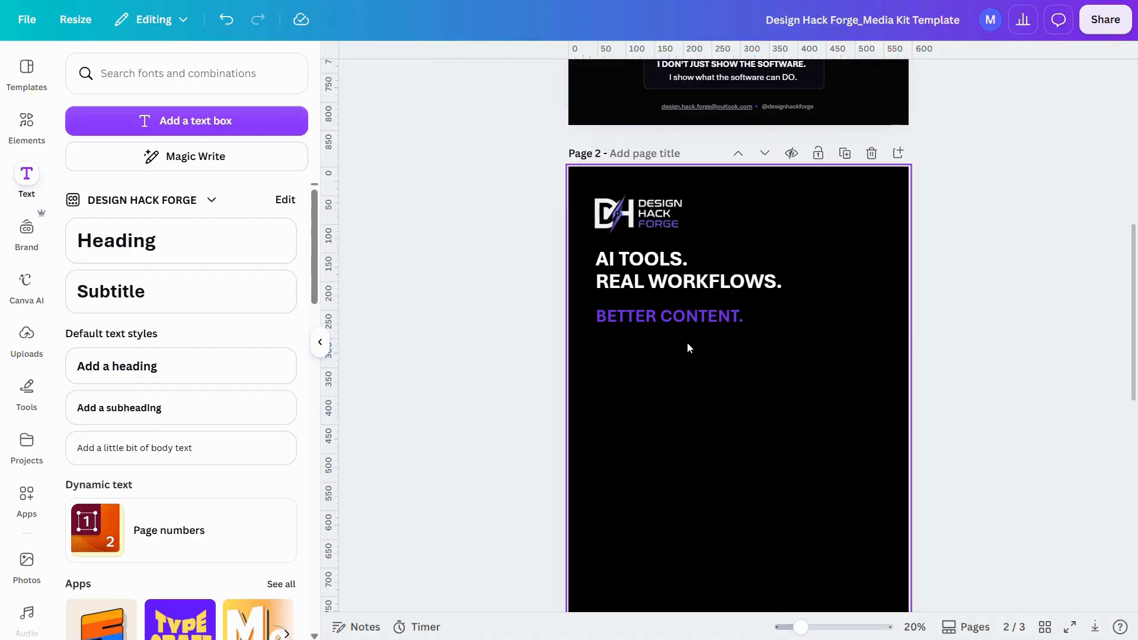
pyautogui.click(685, 308)
pyautogui.click(707, 418)
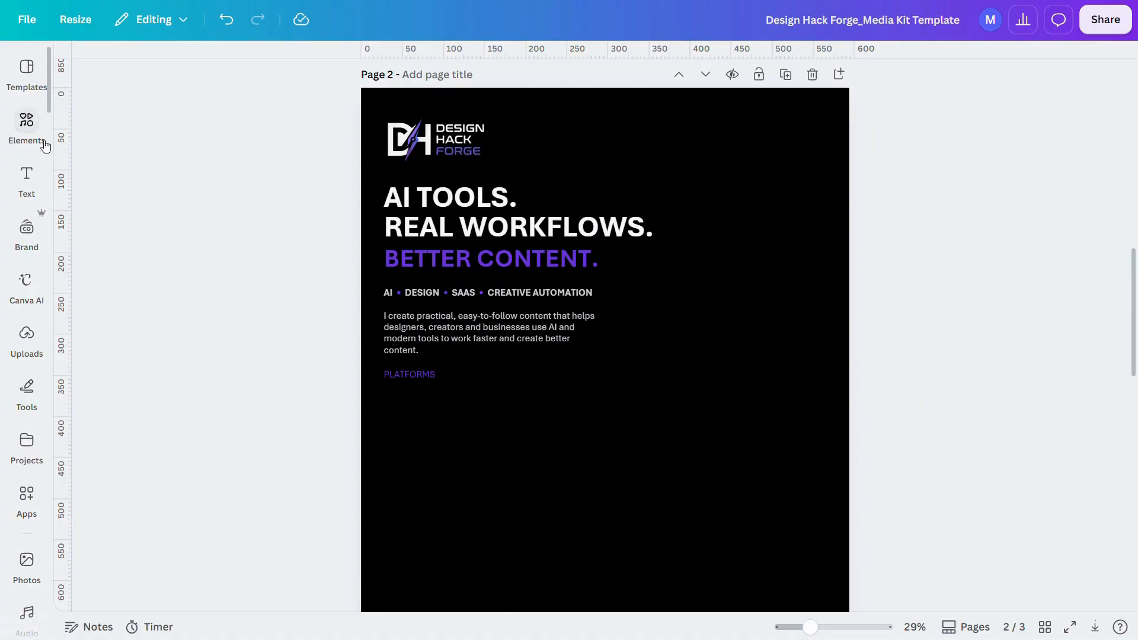
# Step: Insert a front-facing open laptop mockup from the Computers mockup collection on page 2
pyautogui.click(26, 124)
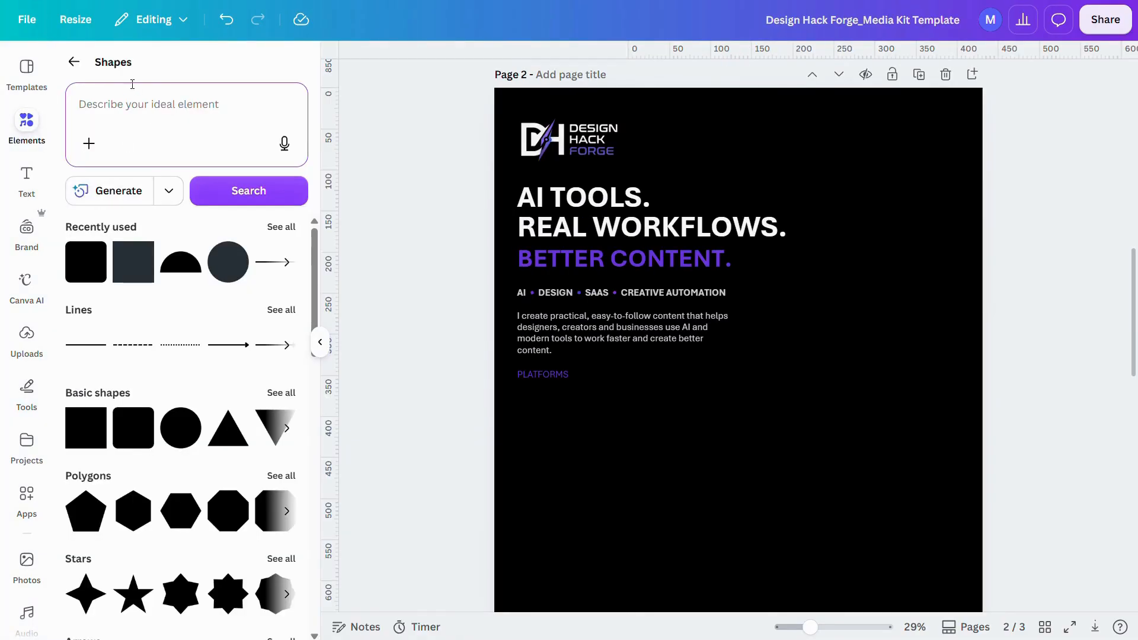
pyautogui.click(73, 62)
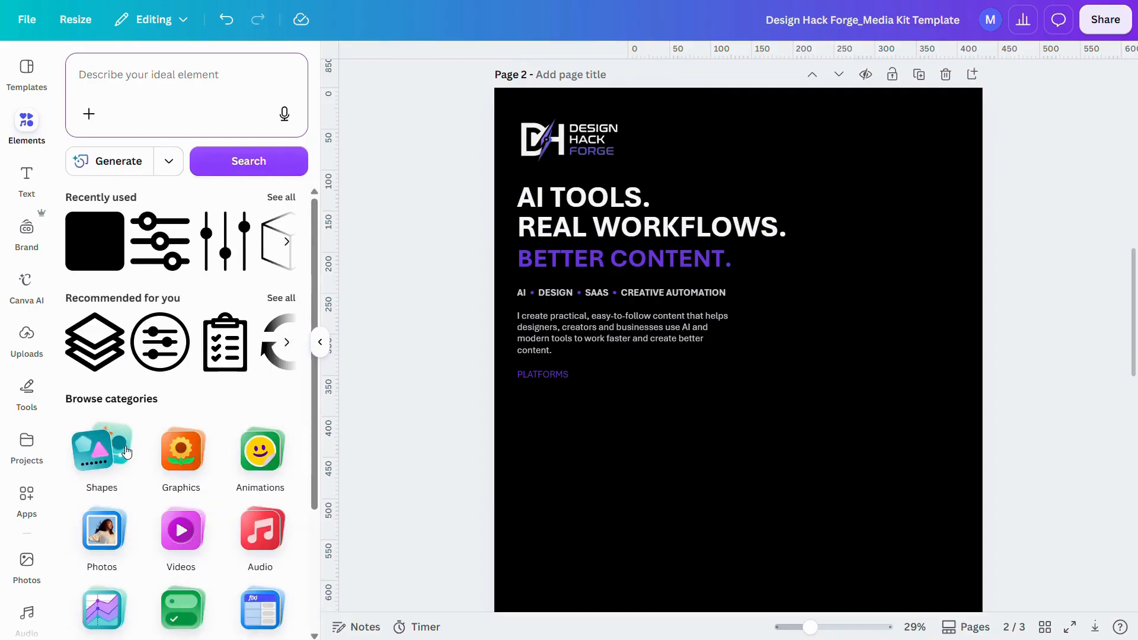
pyautogui.scroll(-1, 126, 452)
pyautogui.scroll(-2, 126, 453)
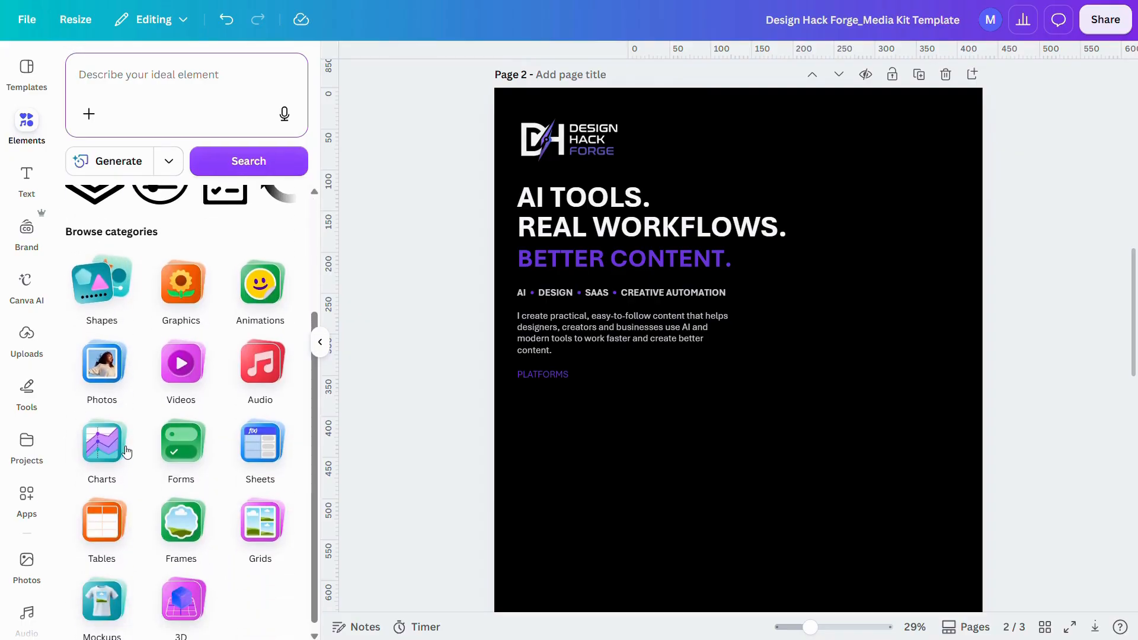
pyautogui.click(121, 614)
pyautogui.scroll(-1, 172, 520)
pyautogui.scroll(-3, 173, 520)
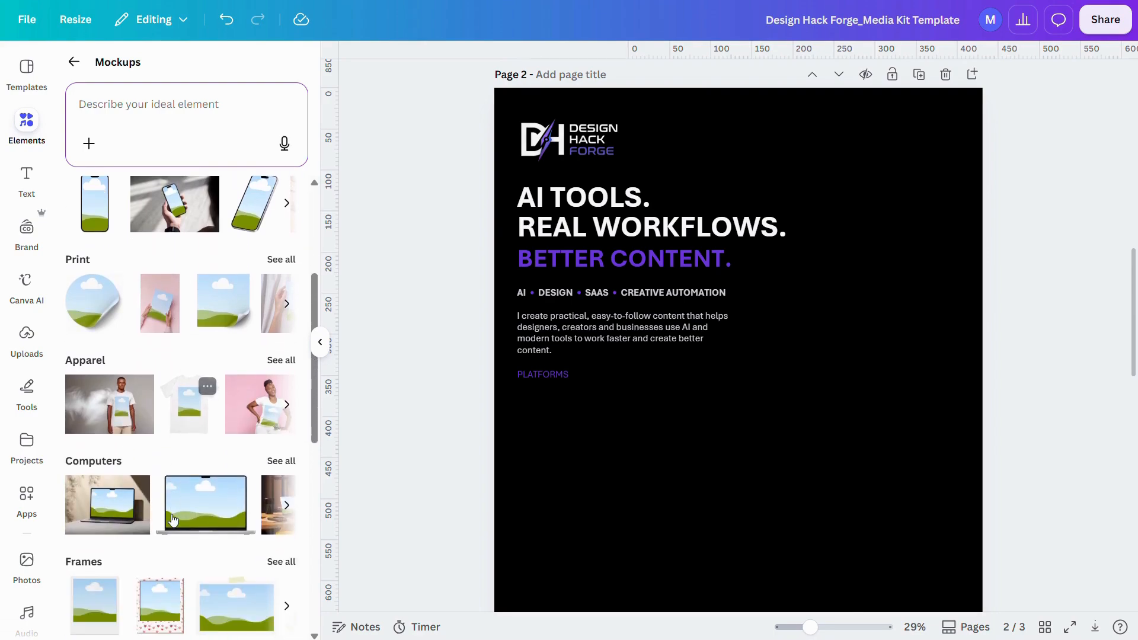
pyautogui.click(281, 462)
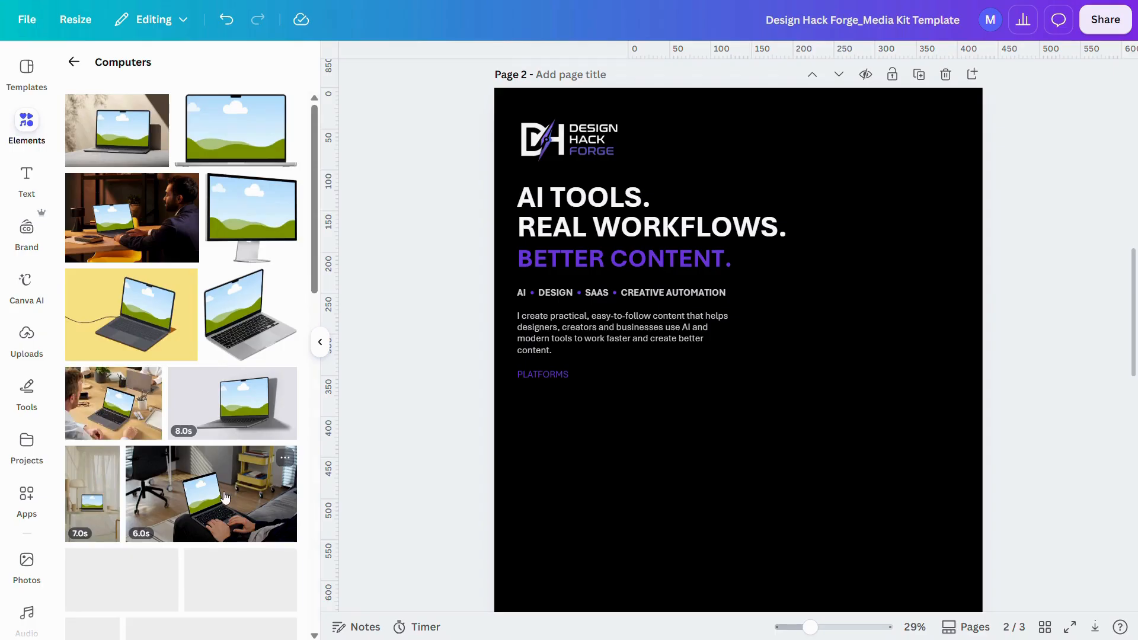
pyautogui.scroll(-5, 236, 467)
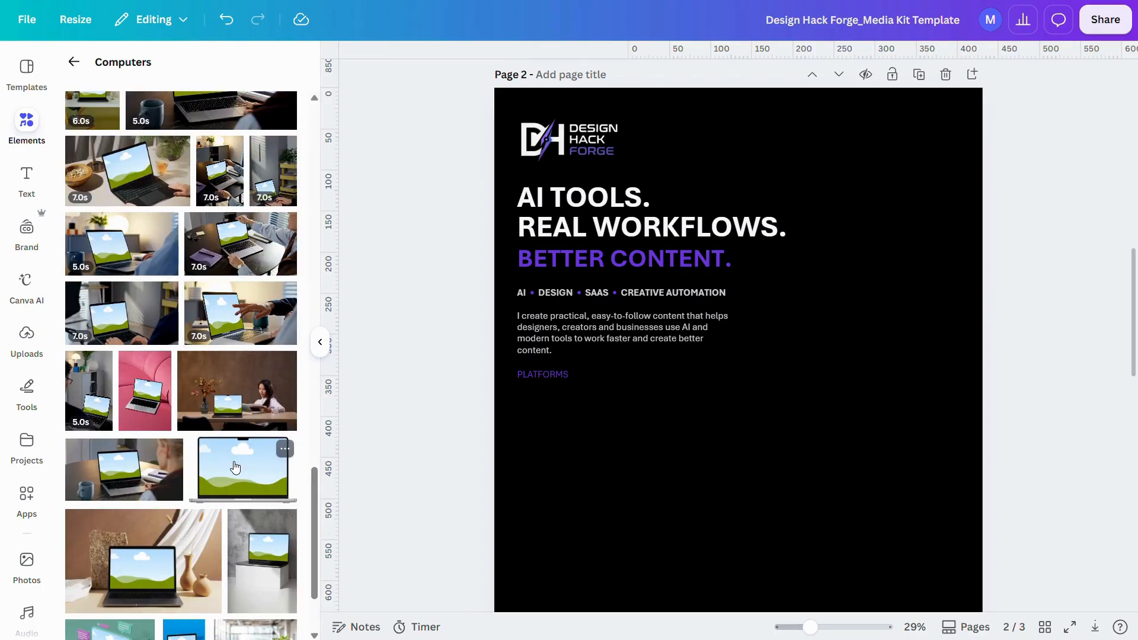
pyautogui.click(235, 468)
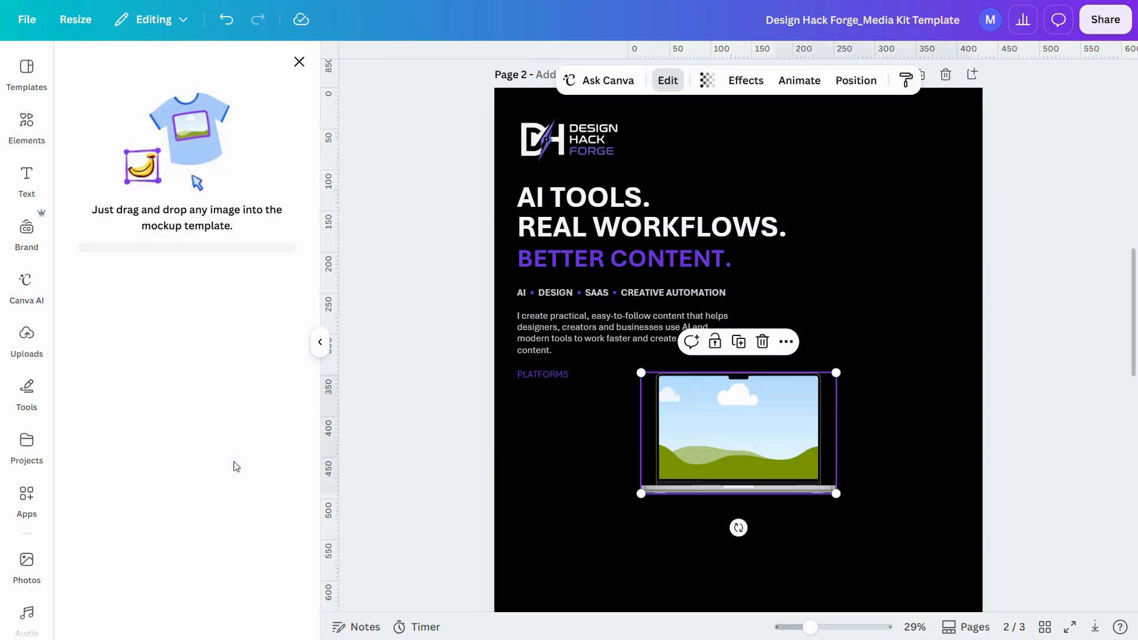
# Step: Fill the laptop mockup's screen with the uploaded dark dashboard image and move the mockup beside the tagline and intro paragraph
pyautogui.click(25, 335)
pyautogui.click(136, 269)
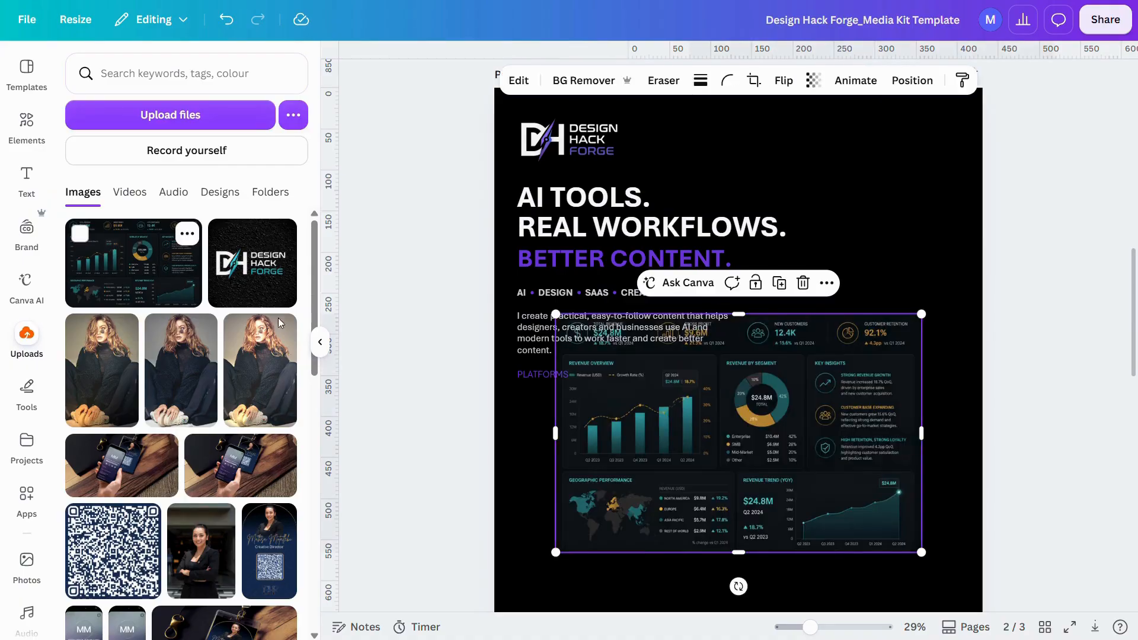
pyautogui.click(321, 342)
pyautogui.moveTo(629, 442); pyautogui.dragTo(644, 422)
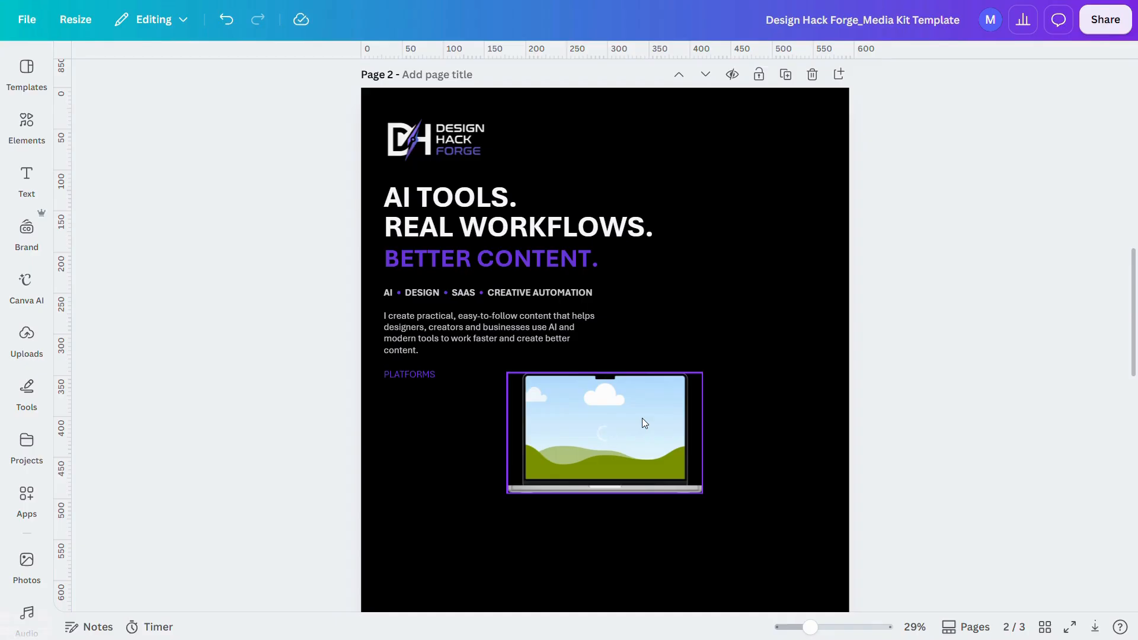
pyautogui.moveTo(614, 424); pyautogui.dragTo(724, 288)
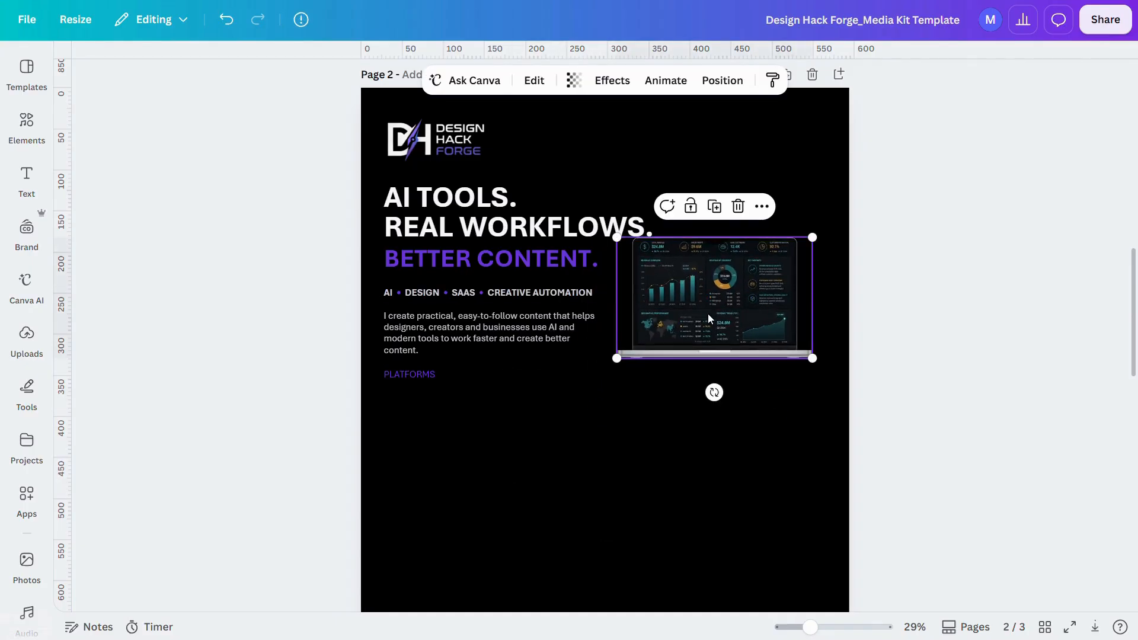
pyautogui.click(603, 492)
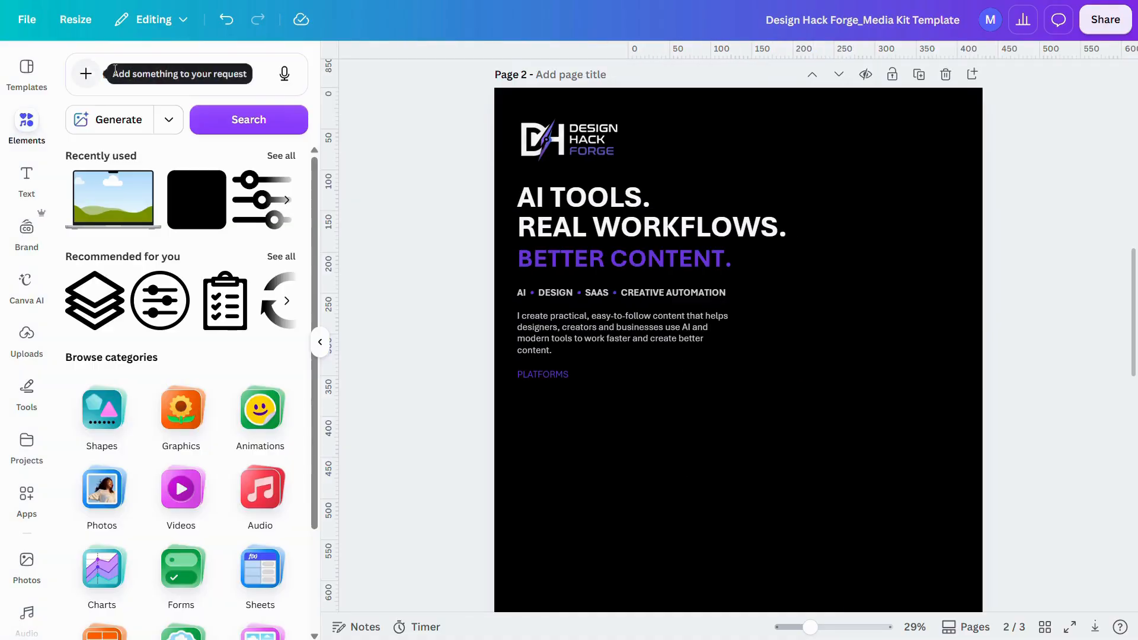
# Step: Search the elements for "labtop" and insert the angled laptop photo with a black screen on page 2
pyautogui.click(174, 76)
pyautogui.write('labtop')
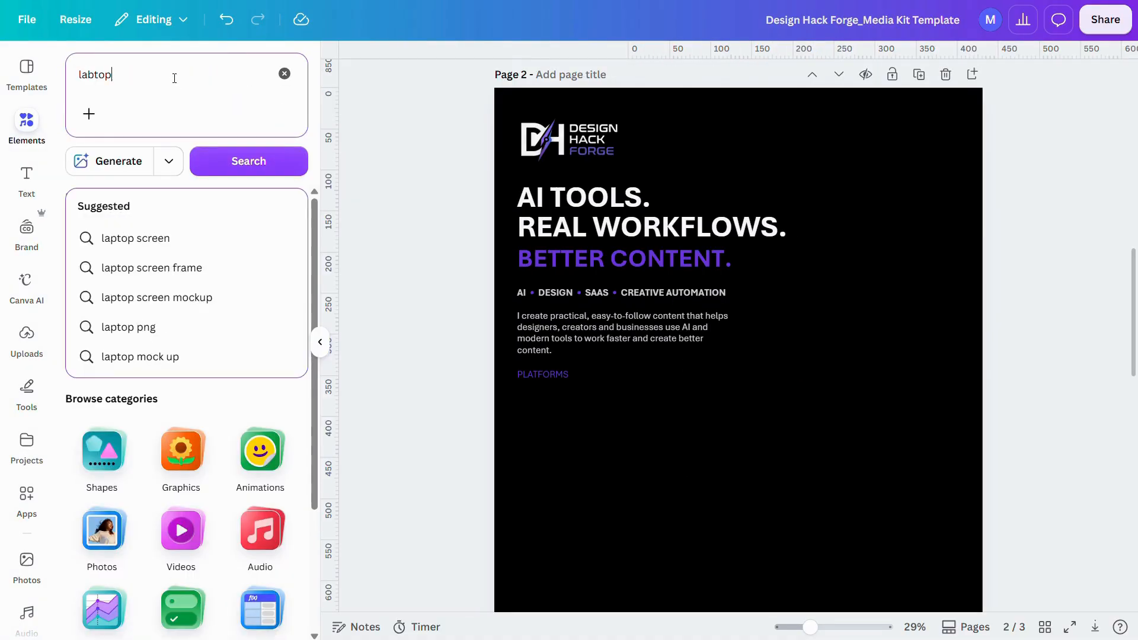
pyautogui.press('Return')
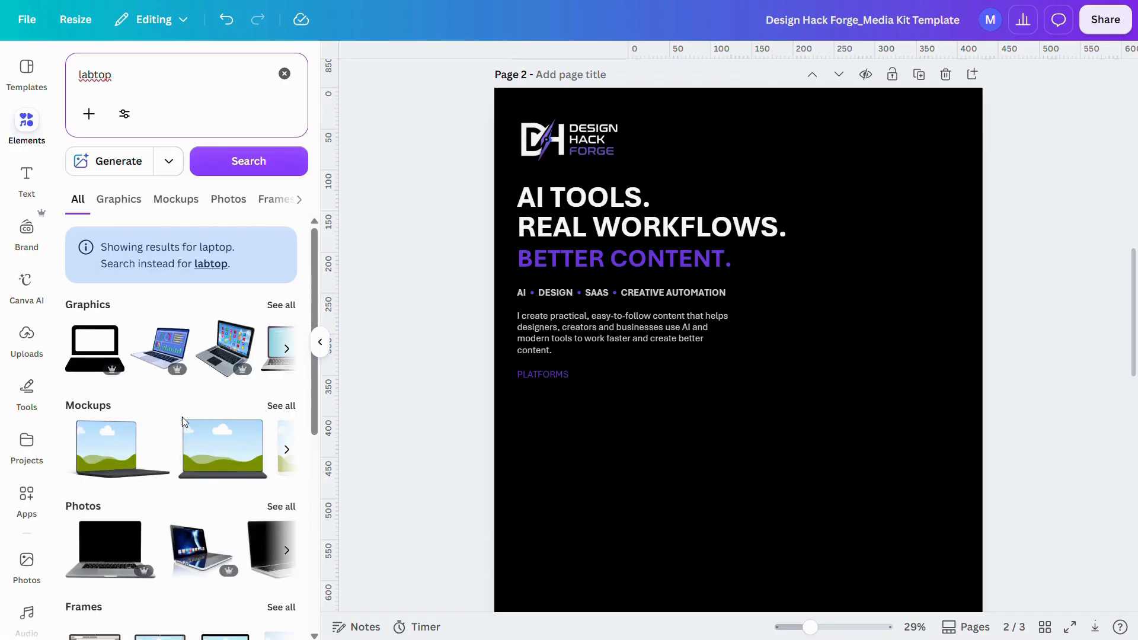
pyautogui.click(273, 507)
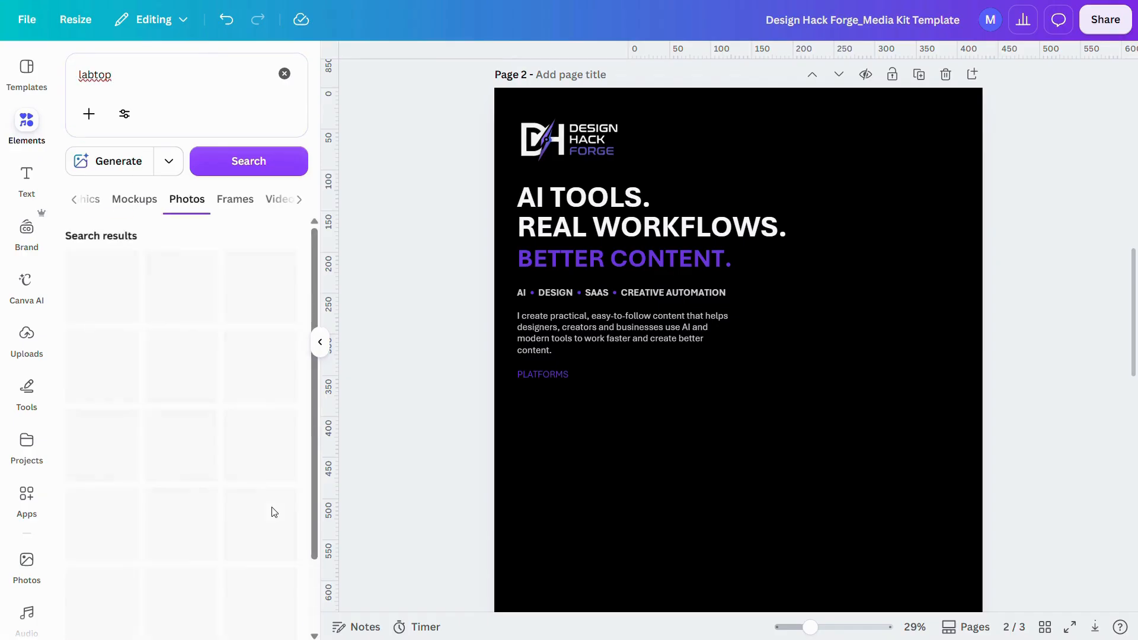
pyautogui.scroll(-2, 272, 512)
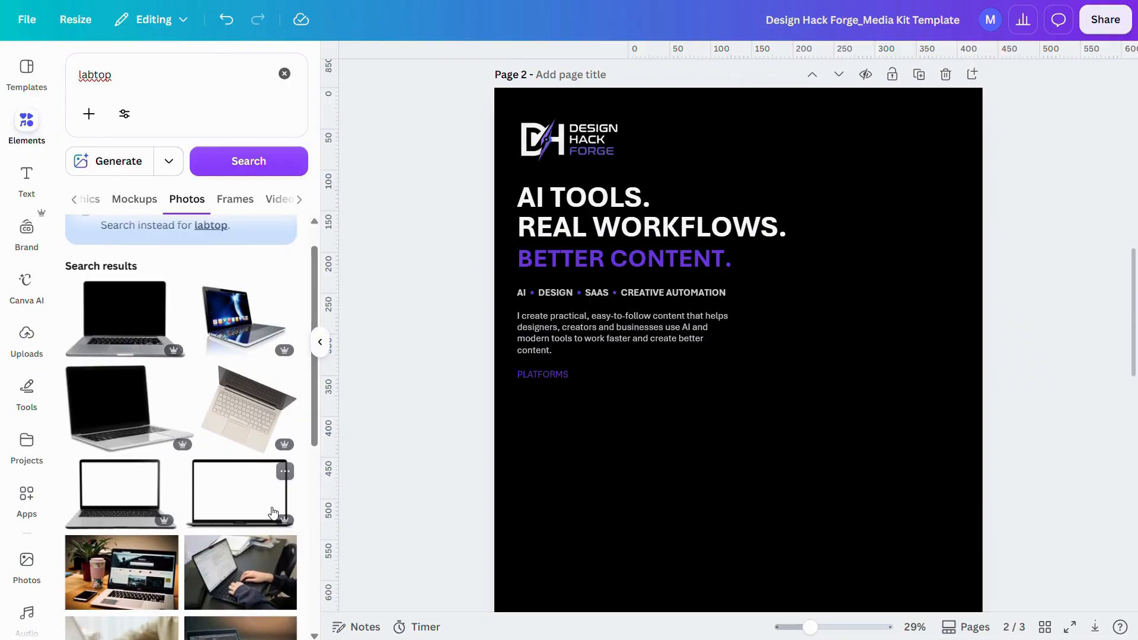
pyautogui.click(123, 408)
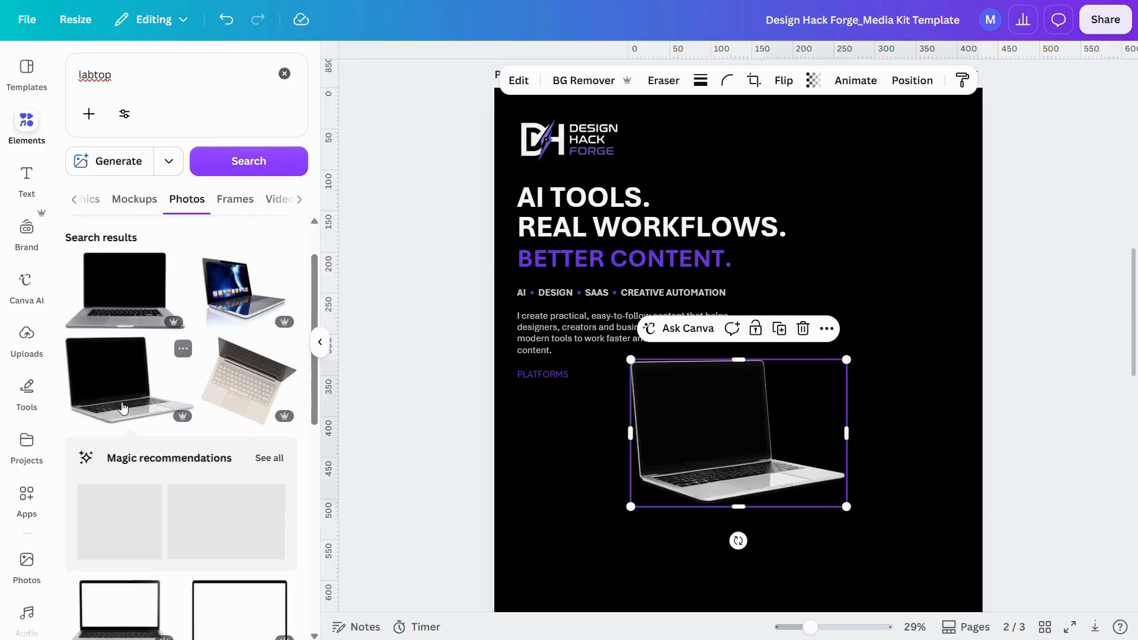
pyautogui.click(321, 344)
# Step: Flip the laptop photo horizontally and place it to the right of the page 2 headline
pyautogui.click(642, 87)
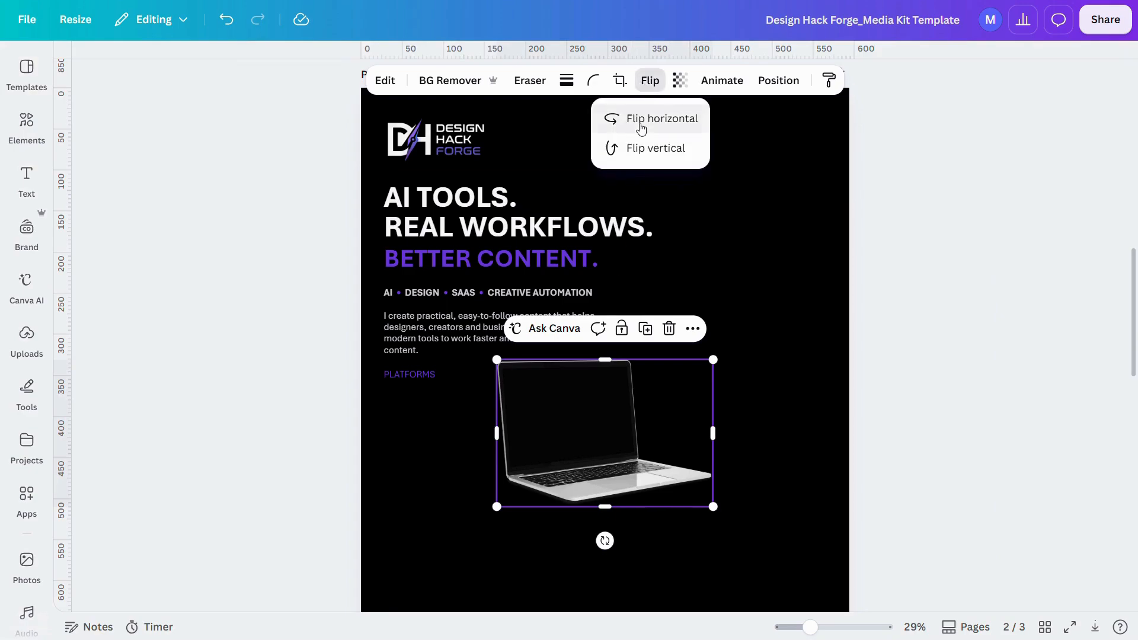
pyautogui.click(640, 119)
pyautogui.moveTo(616, 441); pyautogui.dragTo(719, 269)
pyautogui.click(705, 418)
# Step: Generate AI images from the prompt "youtube analysis dark background purple and orange color"
pyautogui.click(26, 124)
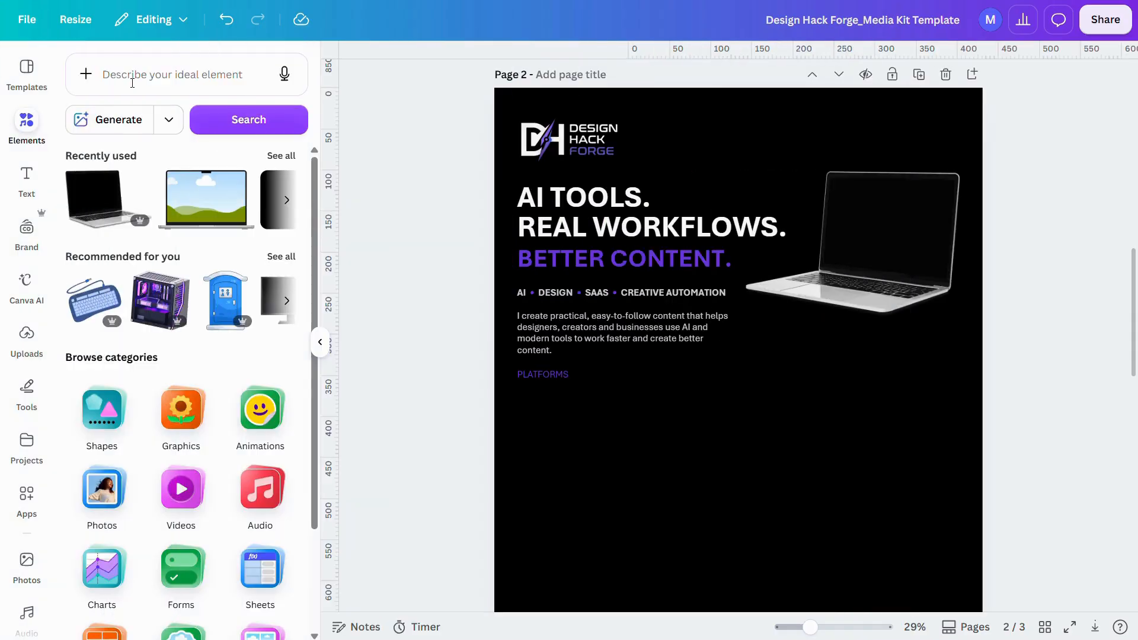
pyautogui.click(131, 79)
pyautogui.write('youtube analysis dark background purple and orange color')
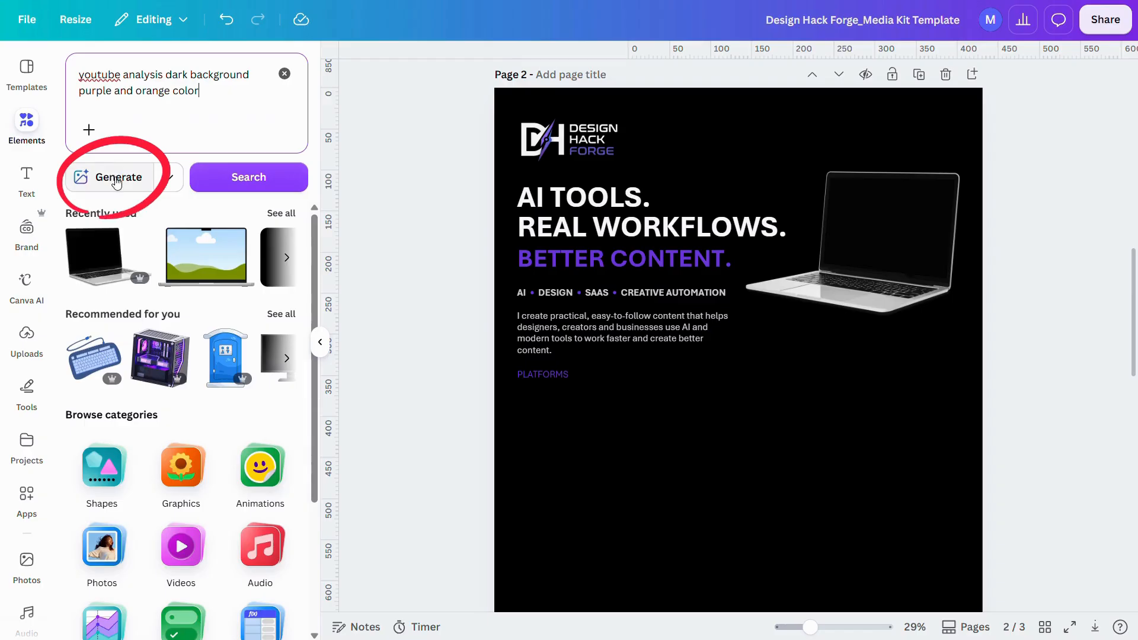
pyautogui.click(167, 179)
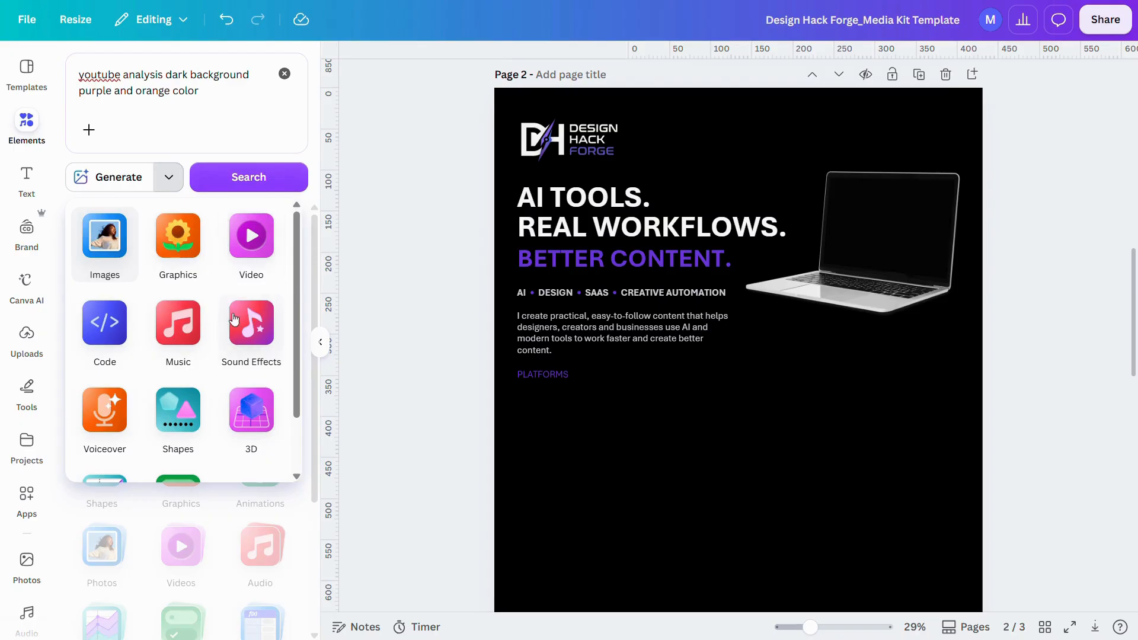
pyautogui.click(102, 250)
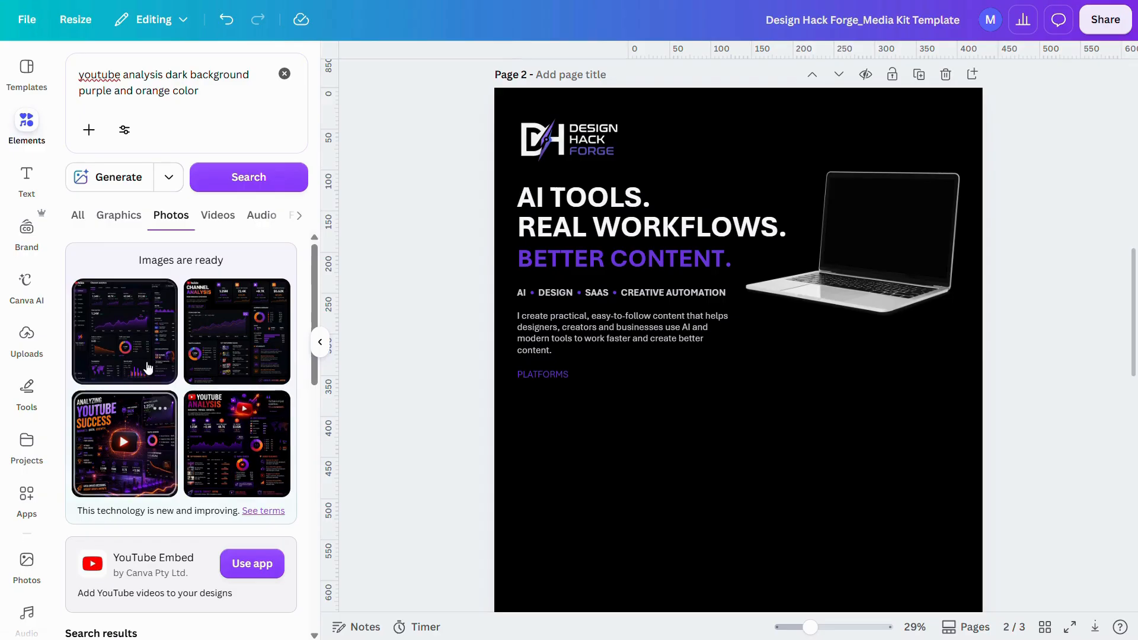
# Step: Insert the first generated YouTube analytics dashboard on page 2, shrink it and move it below the laptop photo
pyautogui.click(155, 348)
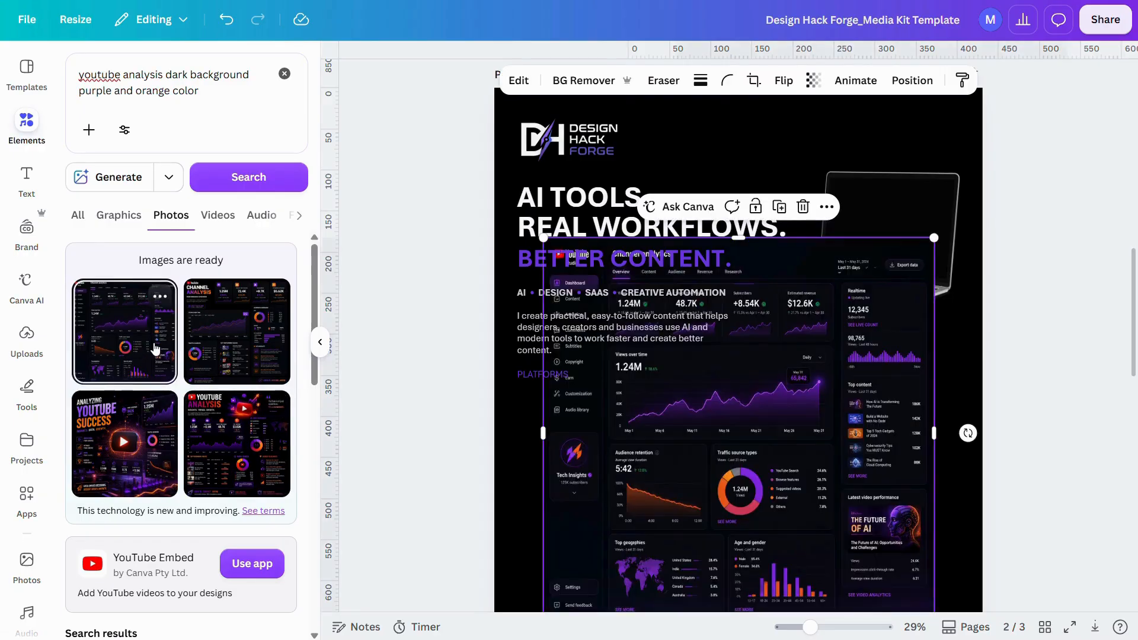
pyautogui.keyDown('ctrl'); pyautogui.scroll(-2, 748, 390); pyautogui.keyUp('ctrl')
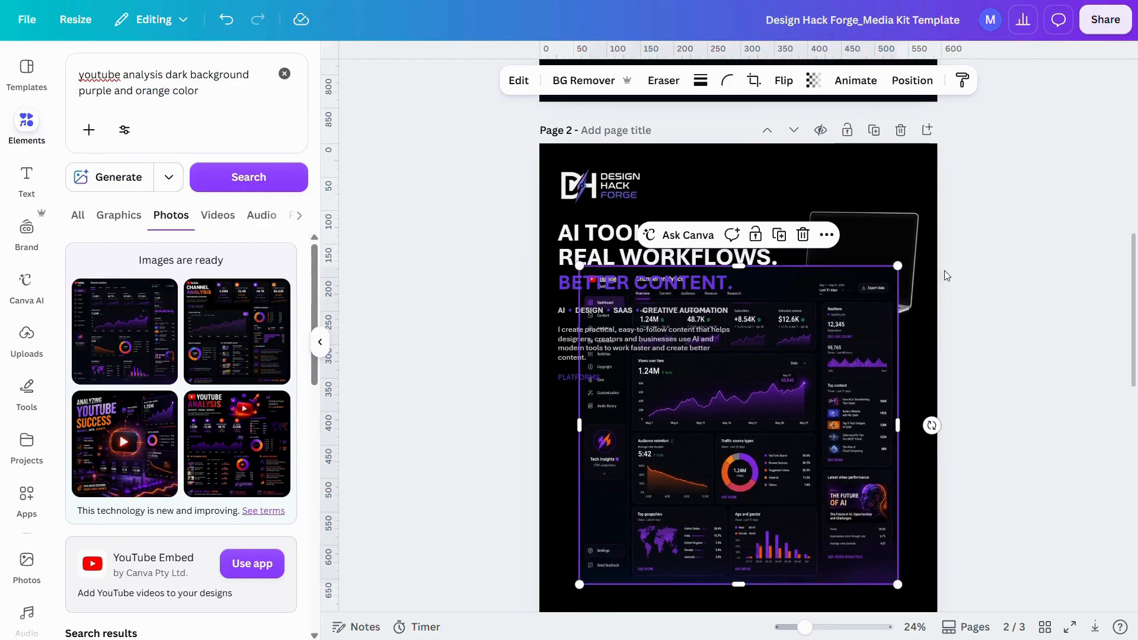
pyautogui.moveTo(890, 289); pyautogui.dragTo(763, 398)
pyautogui.moveTo(718, 518); pyautogui.dragTo(812, 485)
# Step: Move the purple revenue dashboard image onto the laptop's screen and shrink it to about the screen's width
pyautogui.keyDown('ctrl'); pyautogui.scroll(4, 812, 486); pyautogui.keyUp('ctrl')
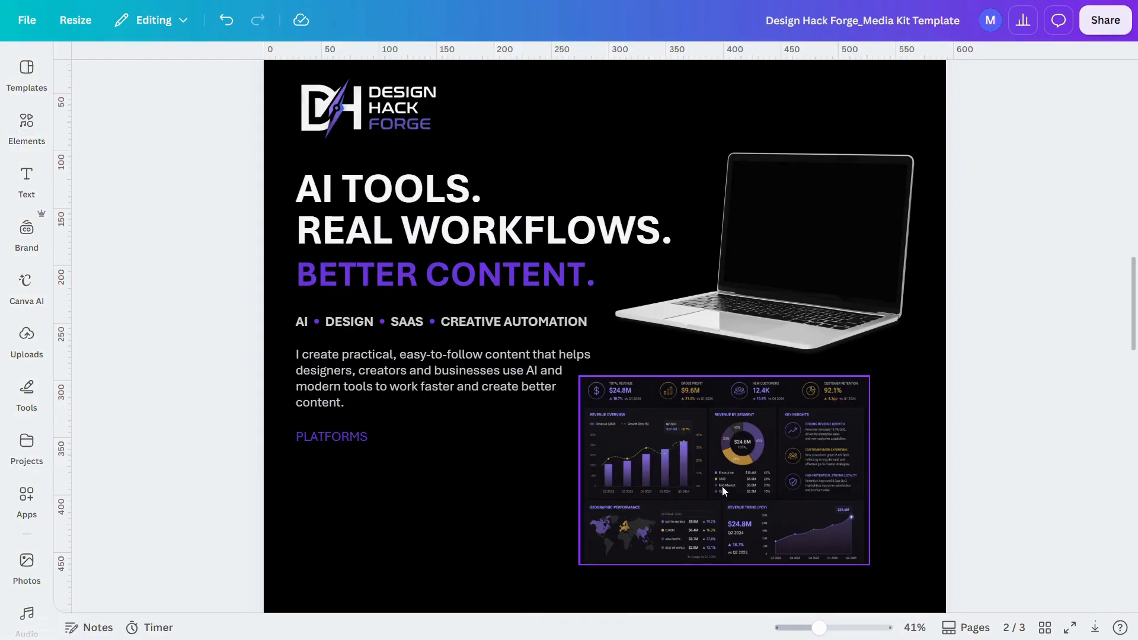
pyautogui.click(722, 486)
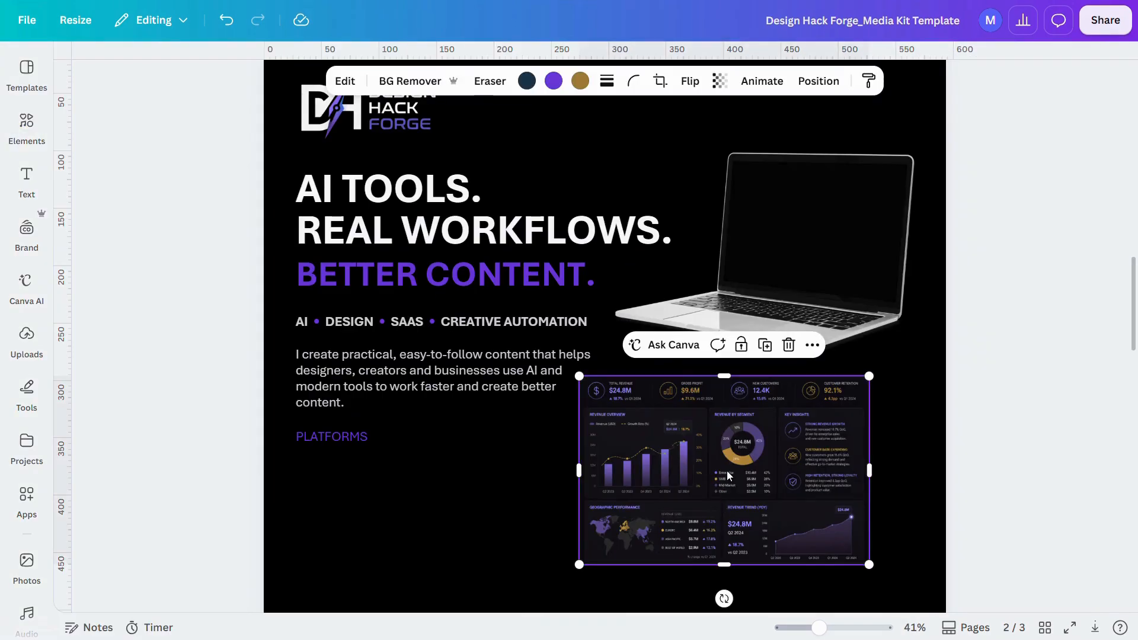
pyautogui.moveTo(729, 476); pyautogui.dragTo(868, 272)
pyautogui.moveTo(992, 344); pyautogui.dragTo(915, 282)
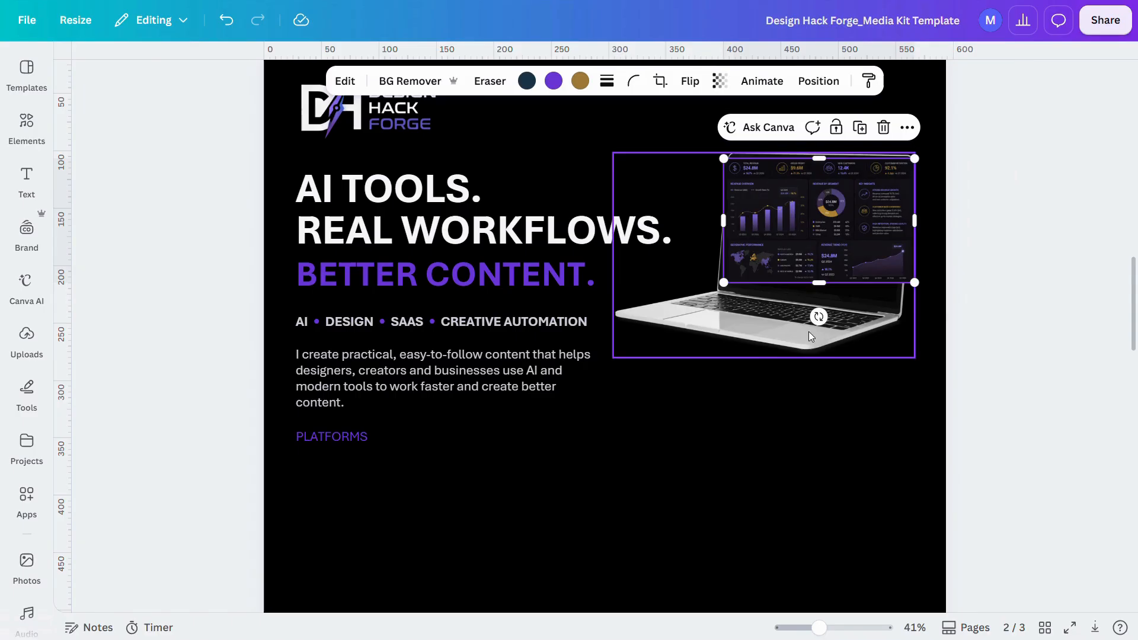
# Step: Try to tilt the dashboard image clockwise to match the angle of the laptop's screen
pyautogui.moveTo(819, 317); pyautogui.dragTo(788, 317)
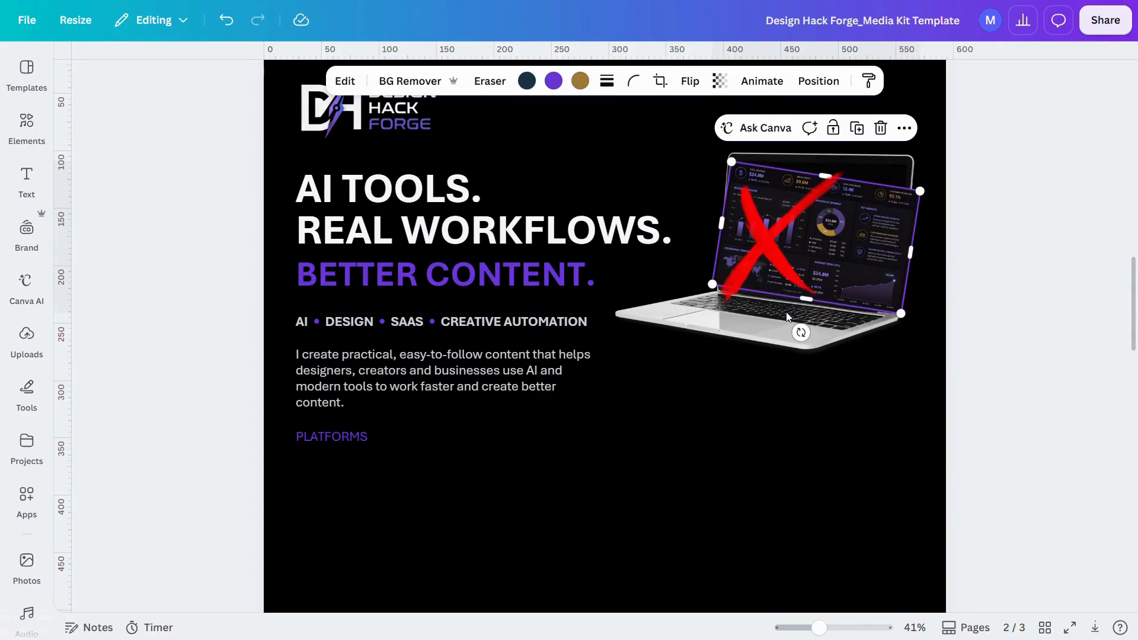
pyautogui.click(722, 408)
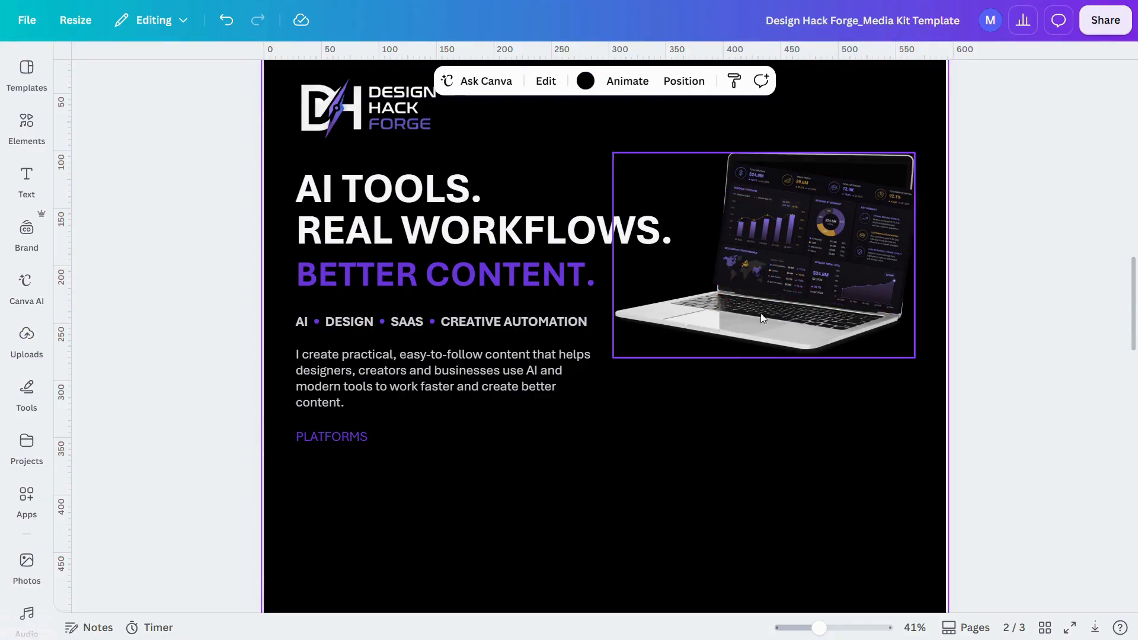
# Step: Enlarge the dashboard image over the laptop's screen and rotate it back to upright
pyautogui.click(789, 247)
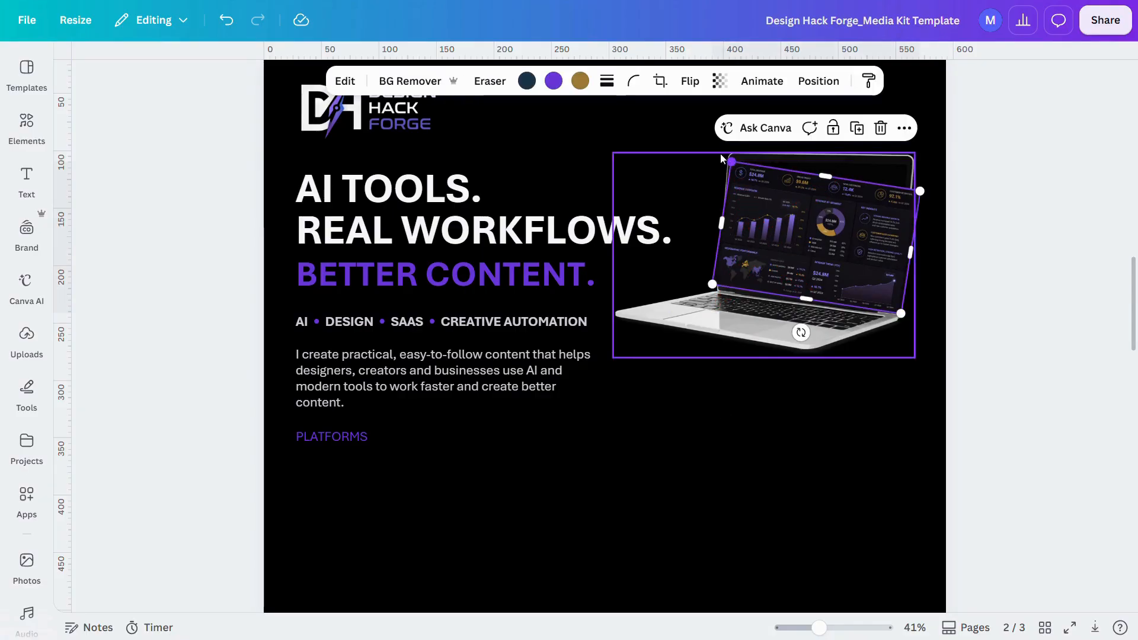
pyautogui.moveTo(722, 159); pyautogui.dragTo(699, 144)
pyautogui.moveTo(785, 330); pyautogui.dragTo(830, 366)
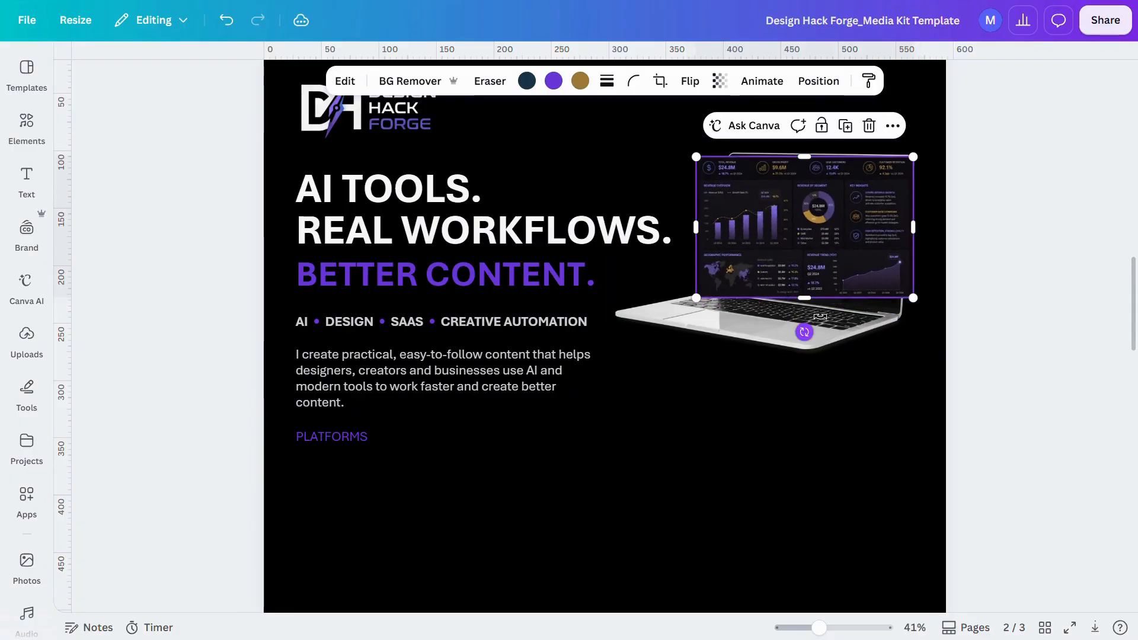
# Step: Find the Distortly app in the Canva apps and open it
pyautogui.click(27, 498)
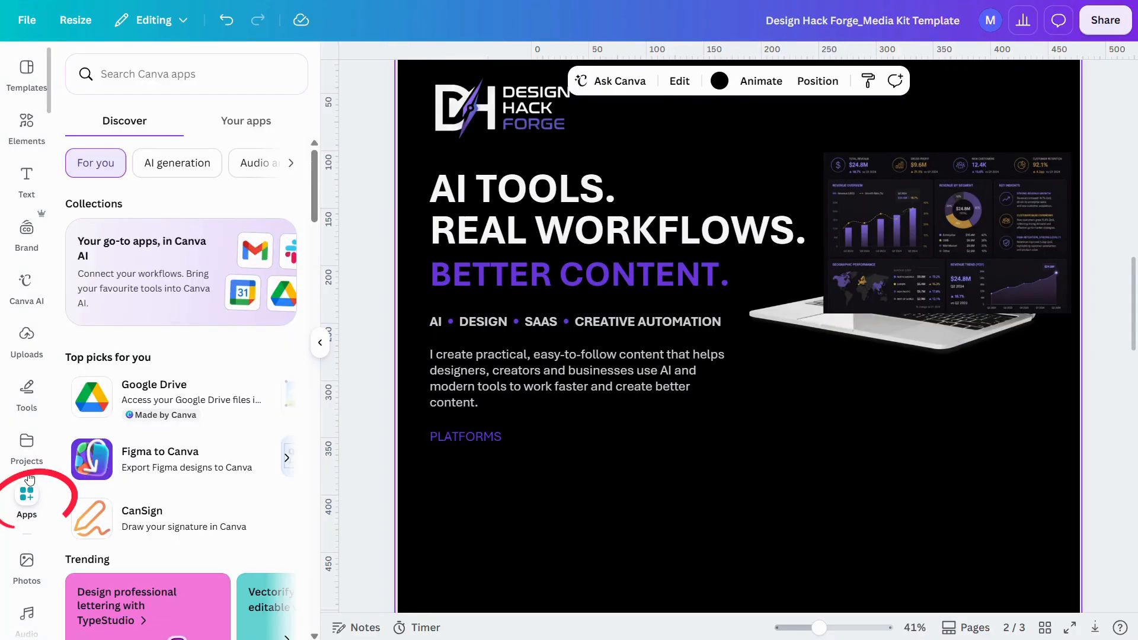
pyautogui.click(121, 74)
pyautogui.write('dist')
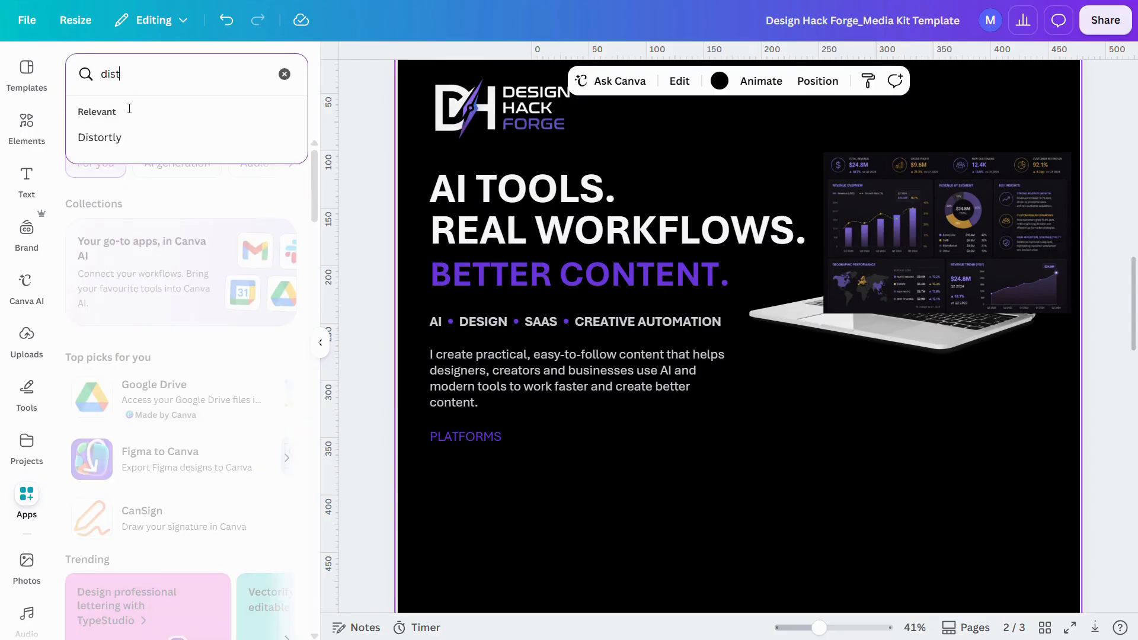
pyautogui.click(121, 143)
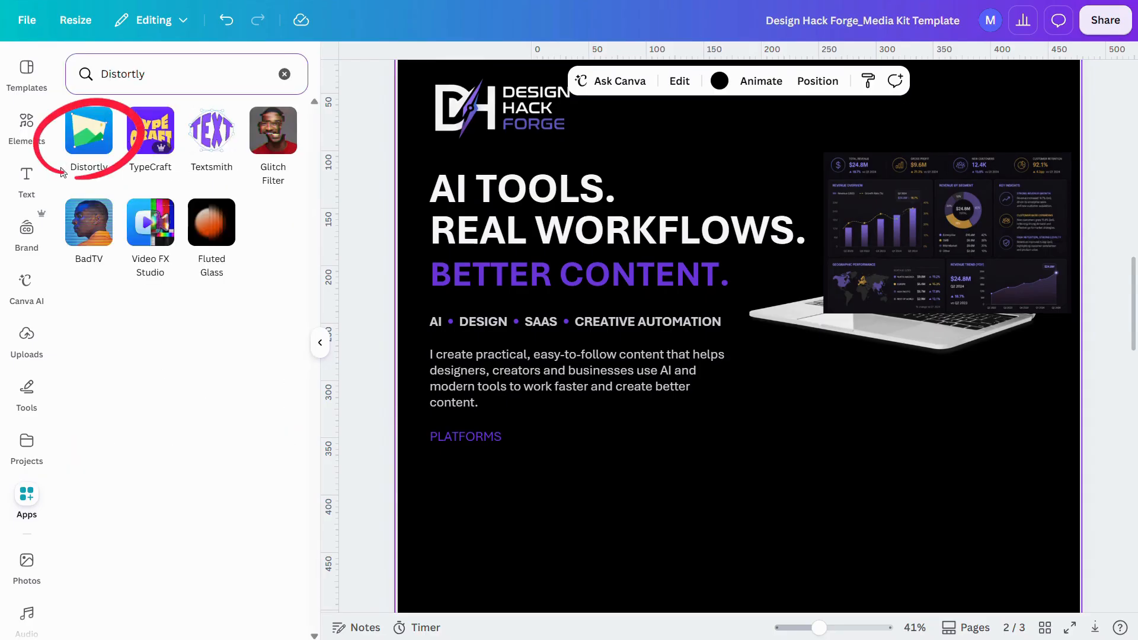
pyautogui.click(89, 131)
# Step: Distort the dashboard image in Free mode so its four corners match the laptop's screen, and save the distortion
pyautogui.click(890, 255)
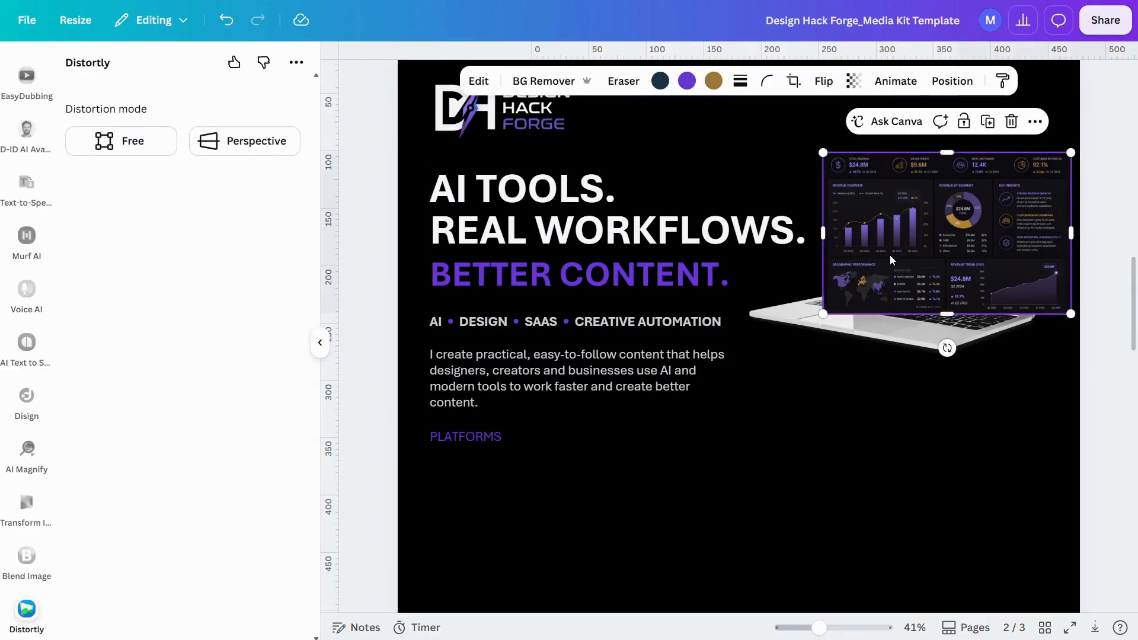
pyautogui.click(122, 142)
pyautogui.scroll(5, 900, 363)
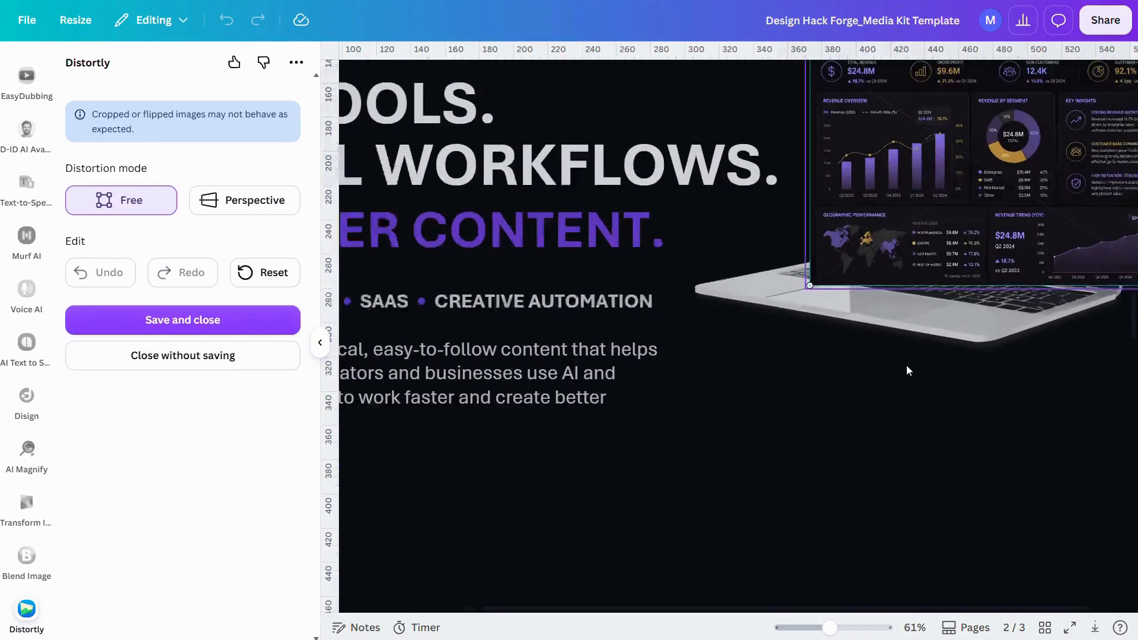
pyautogui.moveTo(1101, 120); pyautogui.dragTo(1052, 139)
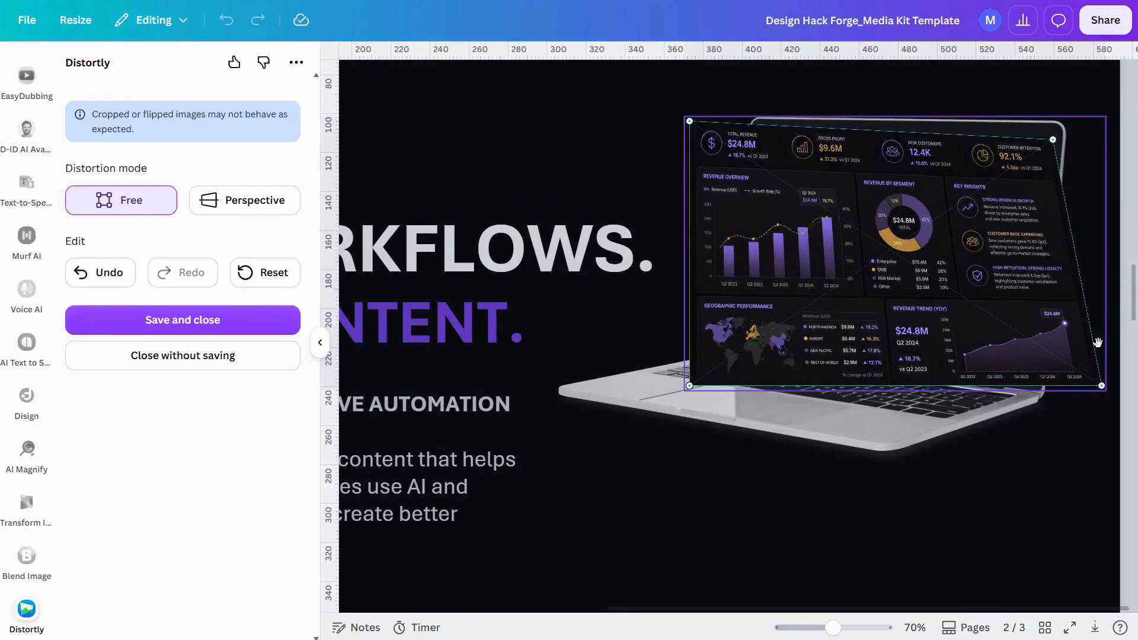
pyautogui.moveTo(1102, 386); pyautogui.dragTo(1029, 374)
pyautogui.moveTo(687, 385); pyautogui.dragTo(743, 335)
pyautogui.moveTo(689, 121); pyautogui.dragTo(760, 133)
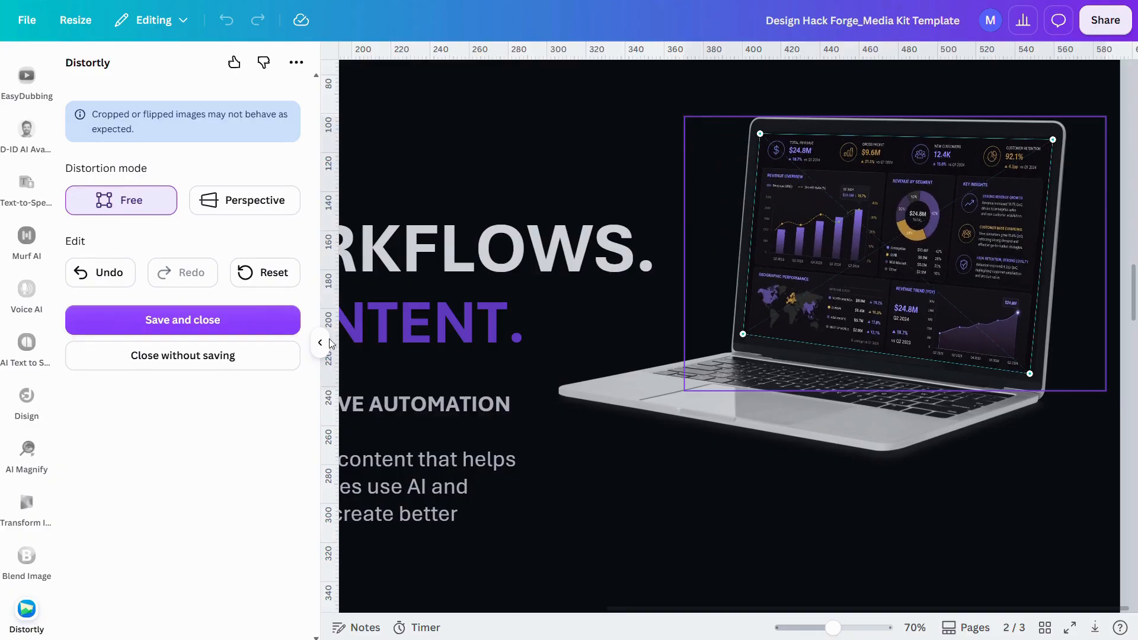
pyautogui.click(160, 320)
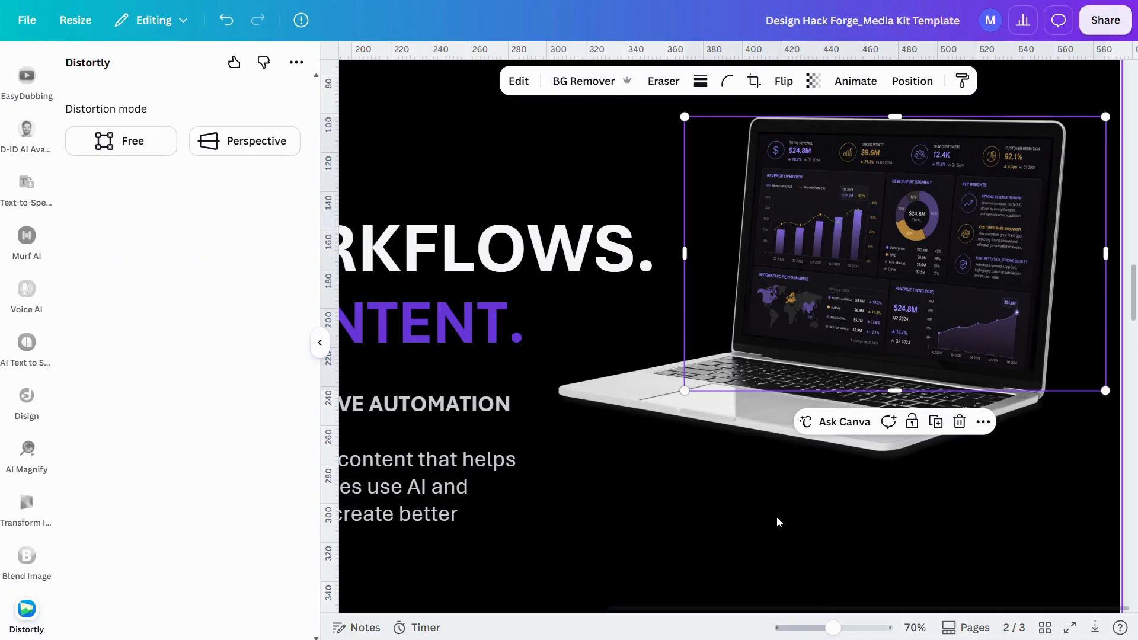
pyautogui.click(777, 518)
pyautogui.scroll(3, 777, 518)
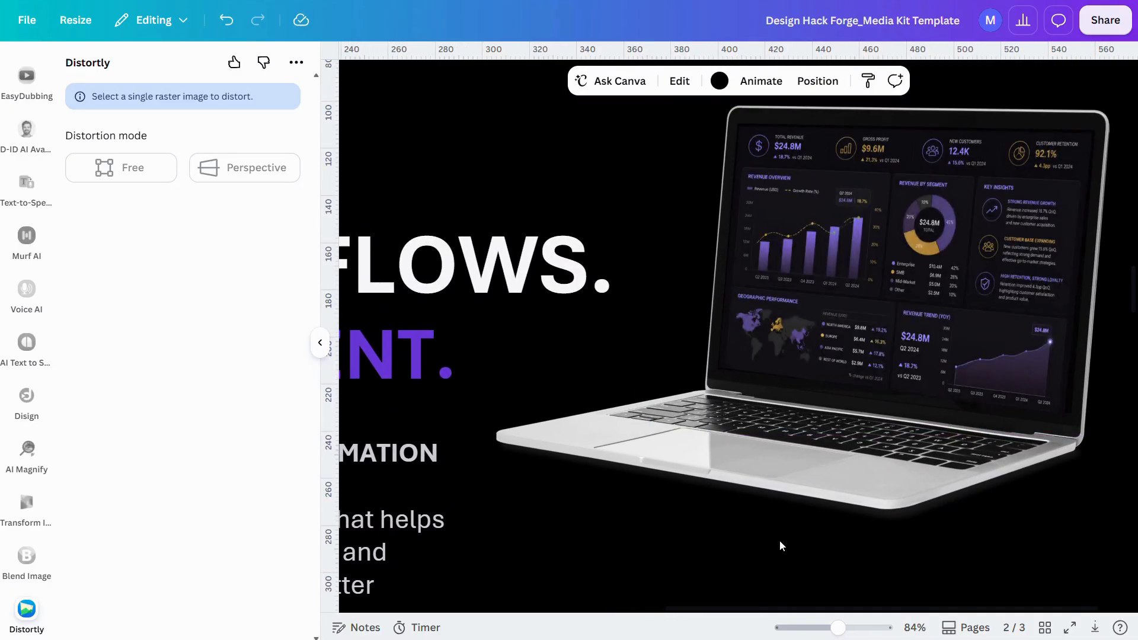
pyautogui.click(320, 343)
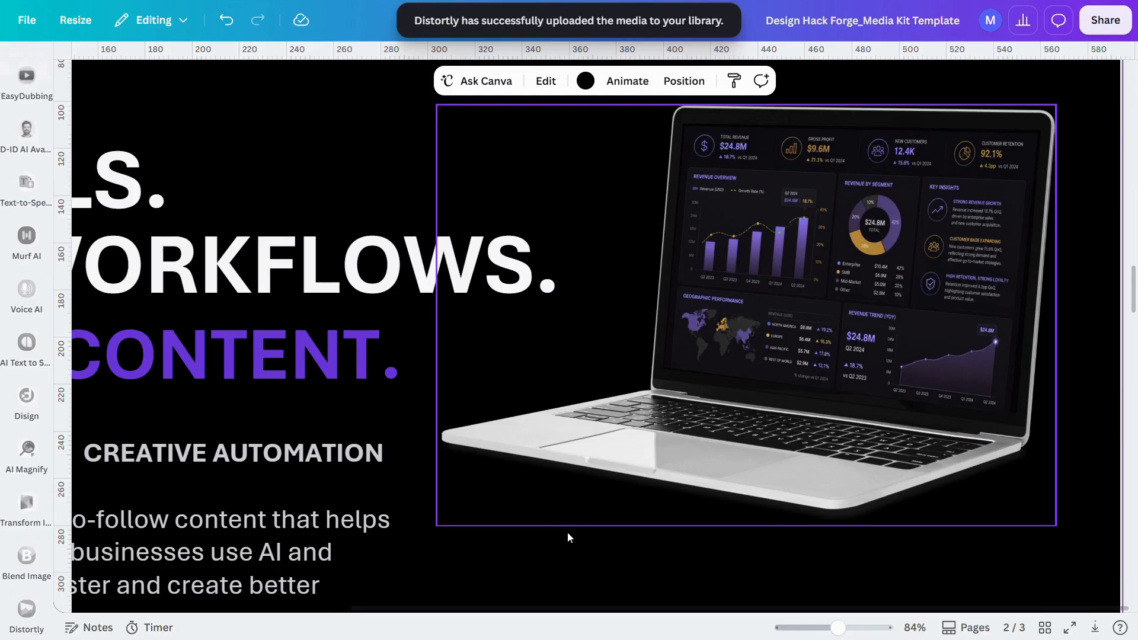
# Step: Search the elements for "youtube logo" in place of the earlier dashboard query
pyautogui.scroll(-5, 557, 510)
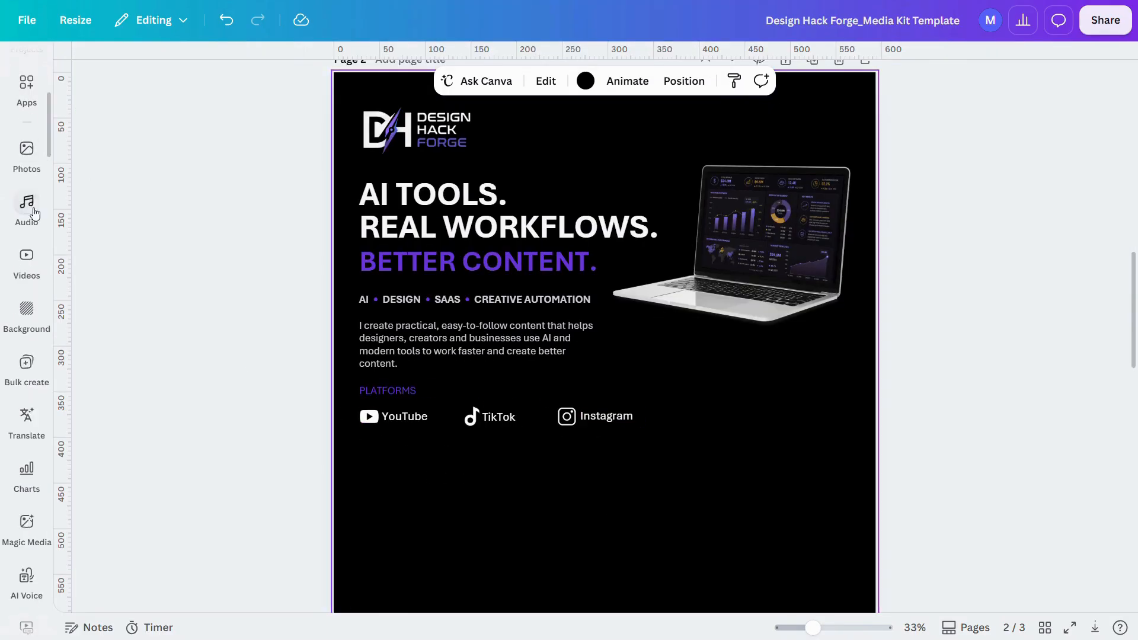
pyautogui.scroll(3, 34, 188)
pyautogui.click(27, 121)
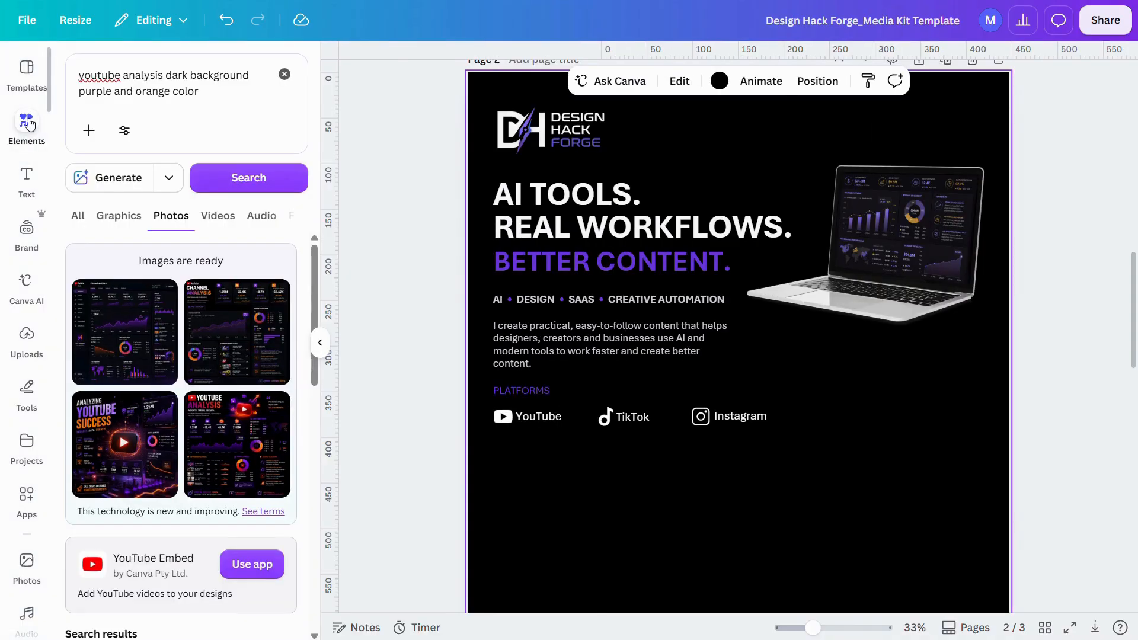
pyautogui.click(295, 74)
pyautogui.click(172, 81)
pyautogui.write('youtube logo')
pyautogui.press('Return')
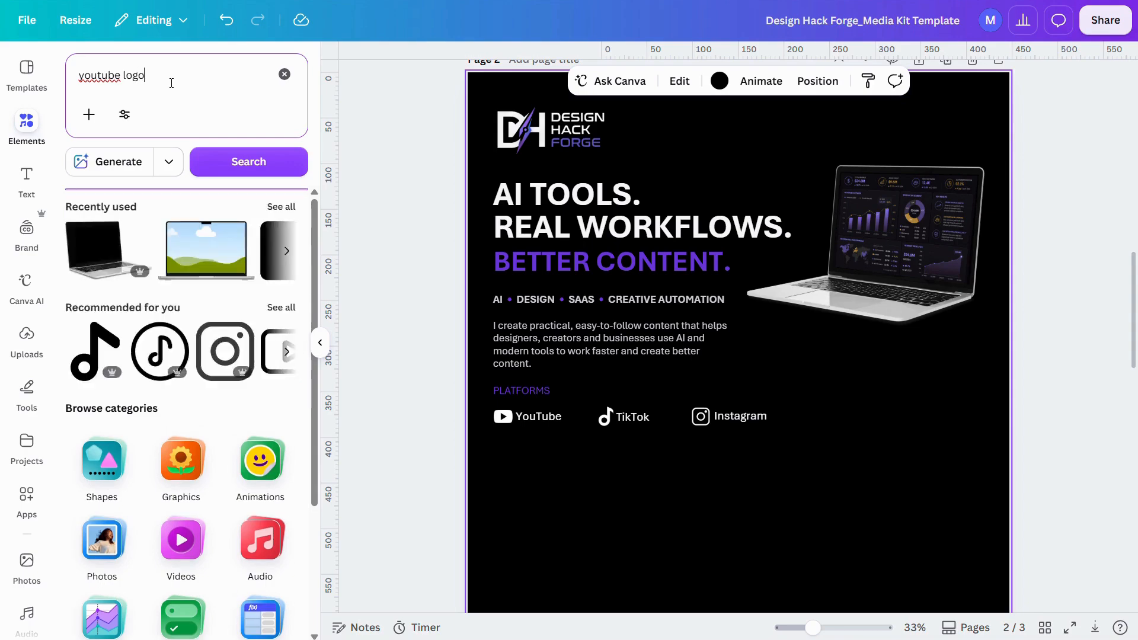
# Step: Show all graphics for the YouTube logo and add the black rounded play-button graphic to page 2
pyautogui.click(279, 325)
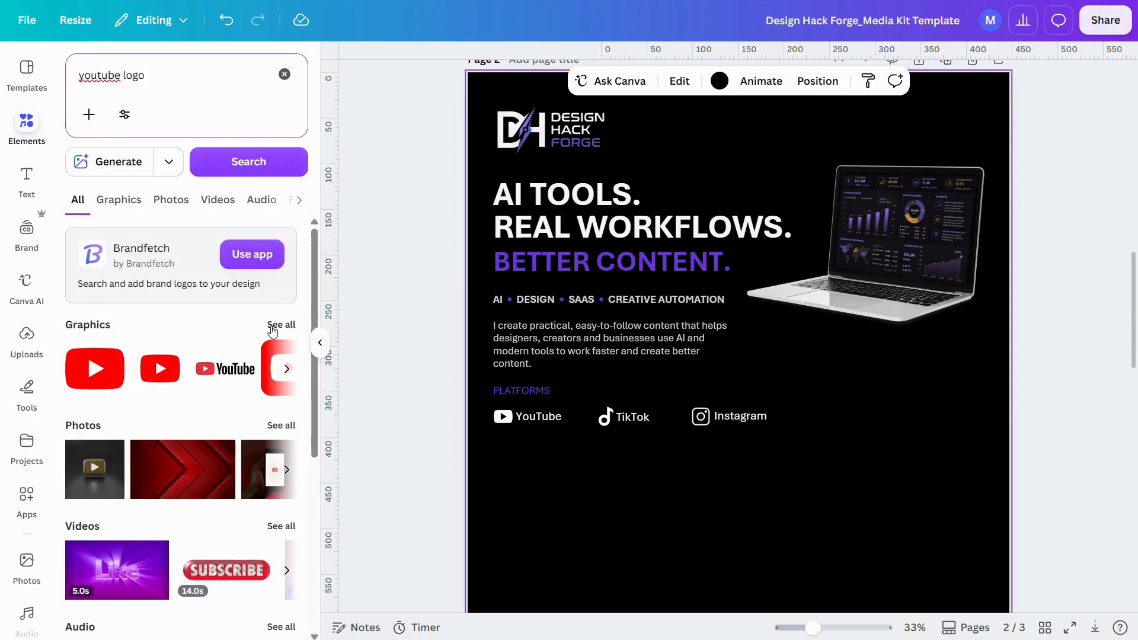
pyautogui.scroll(-5, 264, 481)
pyautogui.click(264, 500)
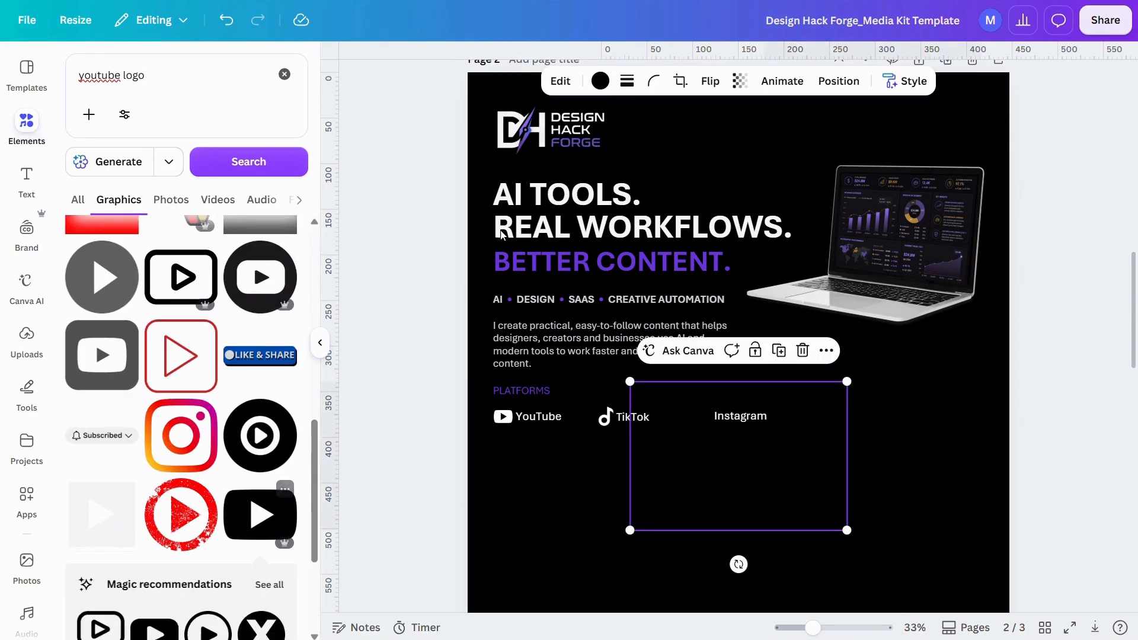
# Step: Recolour the play-button graphic white and shrink it to roughly half its size below the platform names
pyautogui.click(600, 81)
pyautogui.click(249, 172)
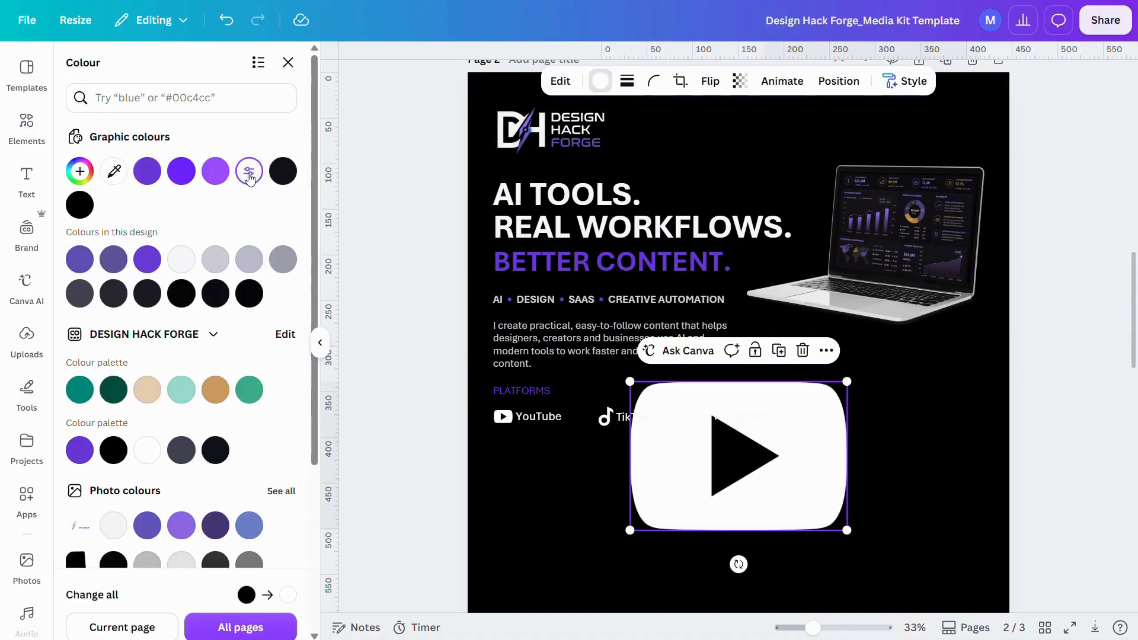
pyautogui.moveTo(642, 392); pyautogui.dragTo(735, 456)
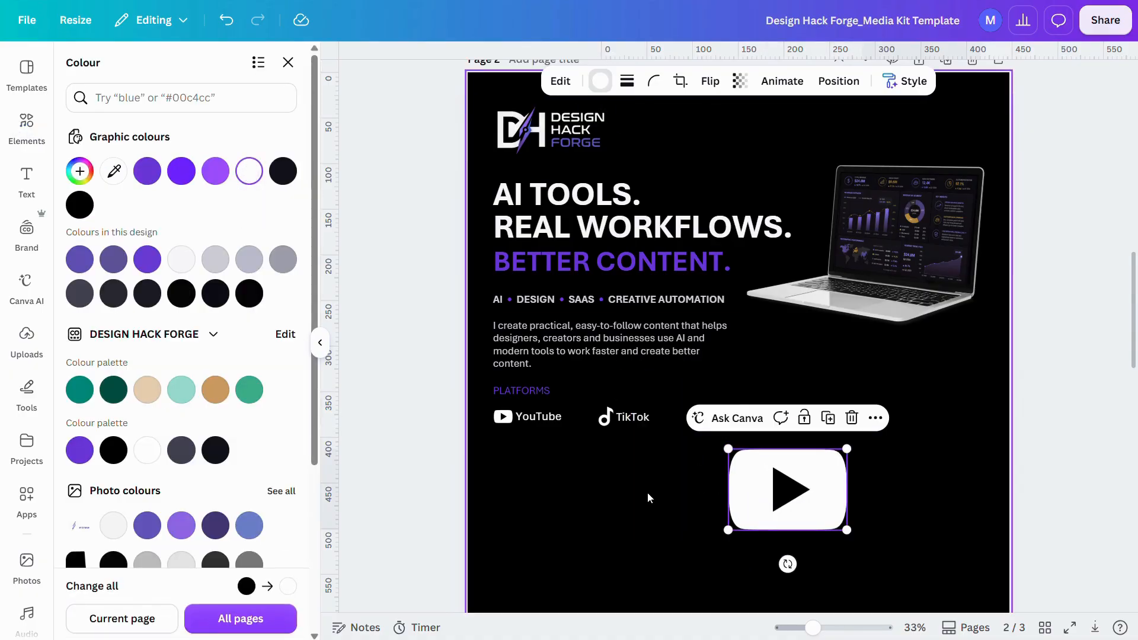
pyautogui.click(647, 492)
pyautogui.press('Escape')
# Step: Examine the lower half of the black page, from the platforms row and feature cards to the closing statement and contact line
pyautogui.scroll(-5, 191, 261)
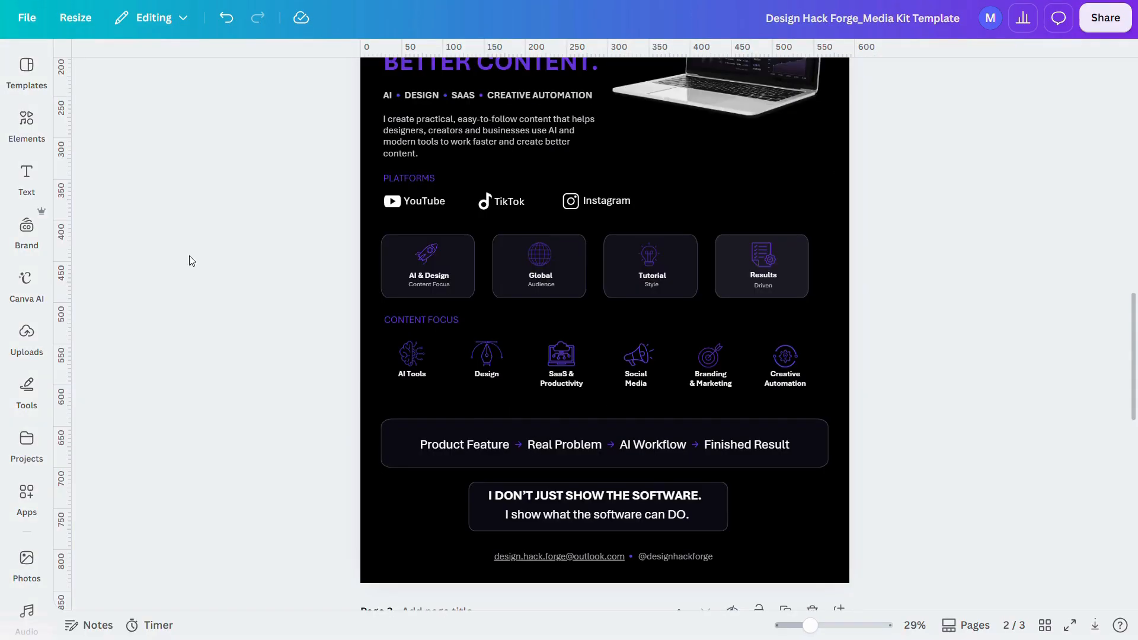
pyautogui.scroll(3, 191, 261)
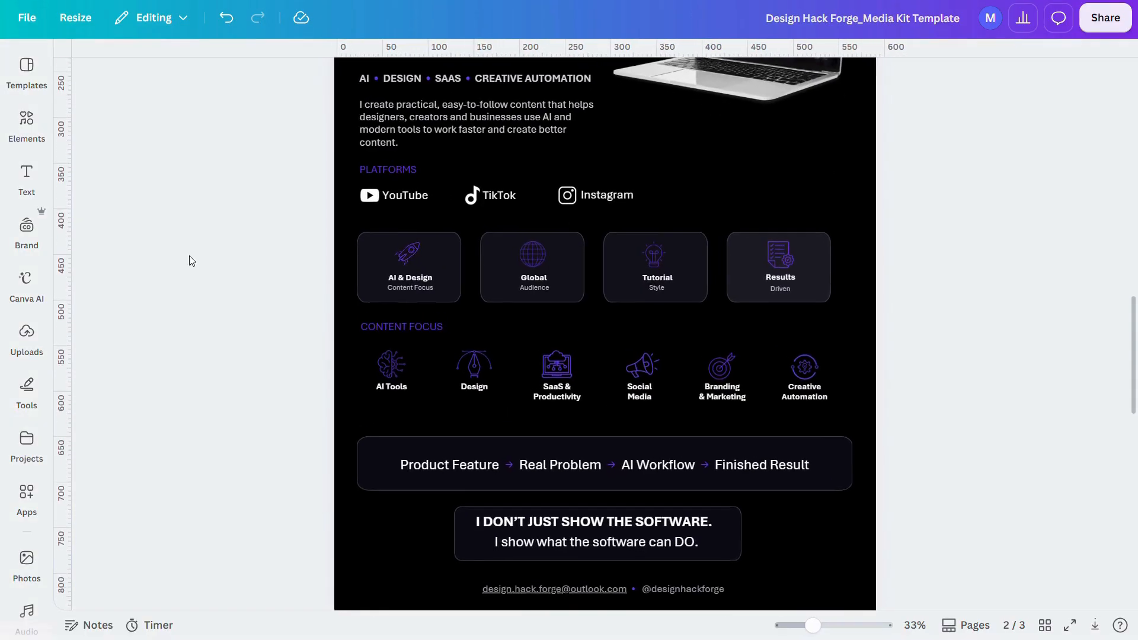
pyautogui.scroll(3, 189, 261)
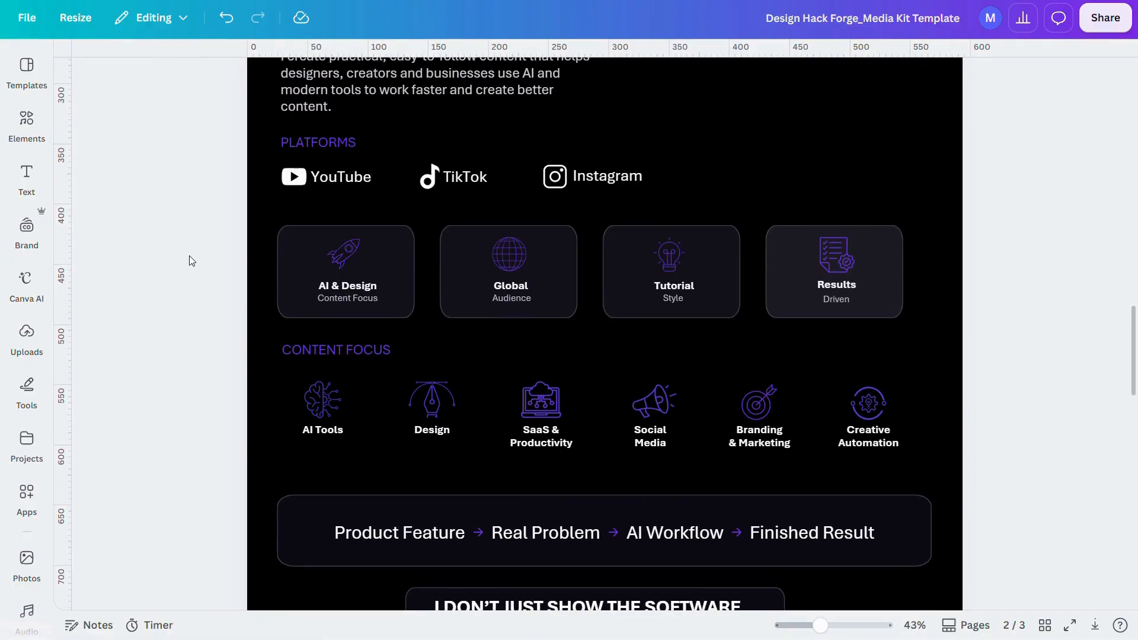
pyautogui.scroll(-3, 190, 261)
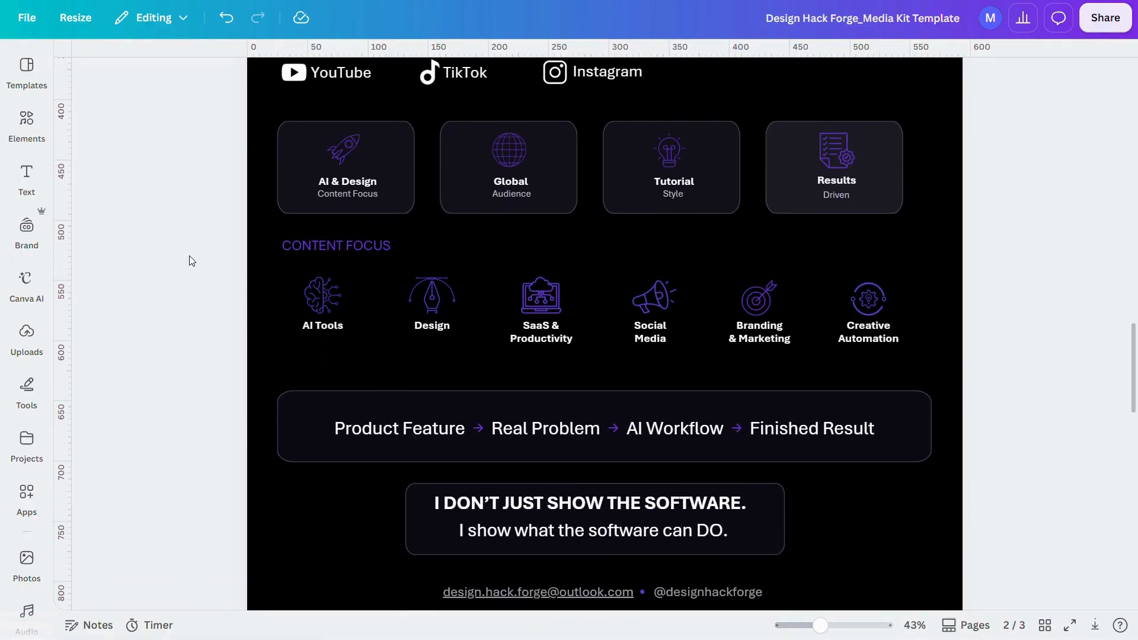
pyautogui.scroll(1, 189, 261)
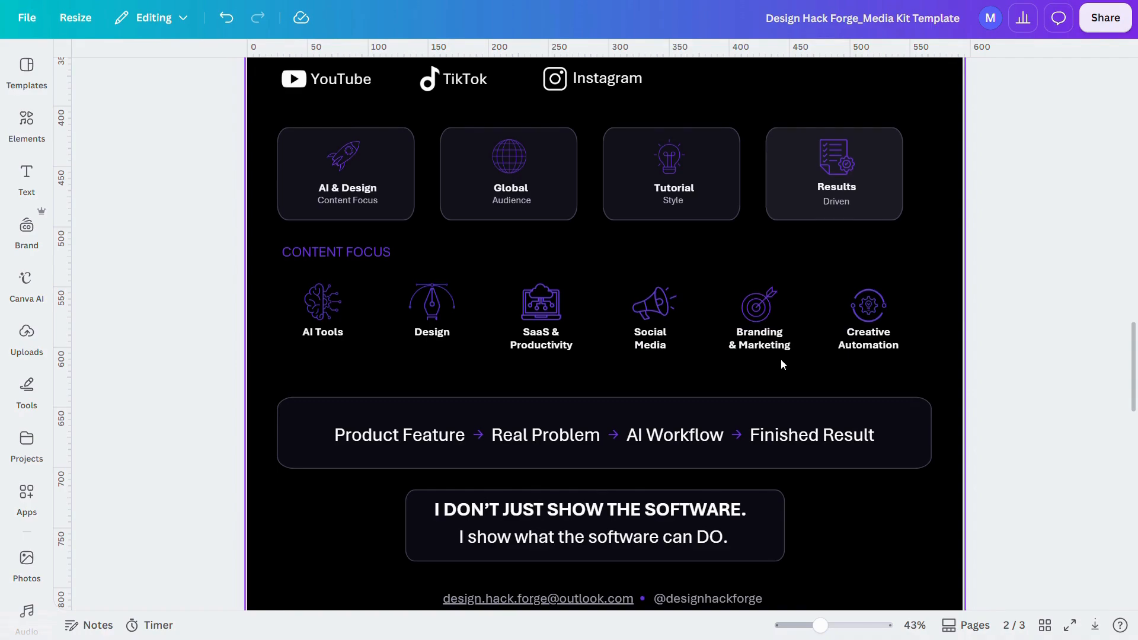
pyautogui.scroll(-2, 781, 360)
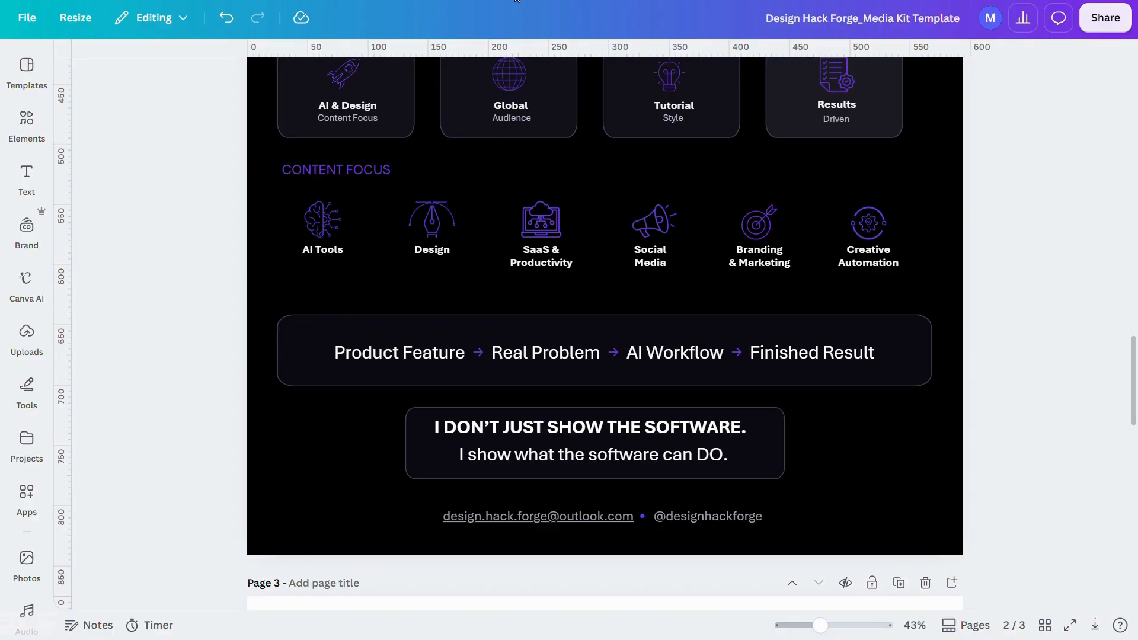
# Step: Change the blank black page's background to white from the Design Hack Forge colour palette
pyautogui.scroll(-3, 777, 91)
pyautogui.click(668, 178)
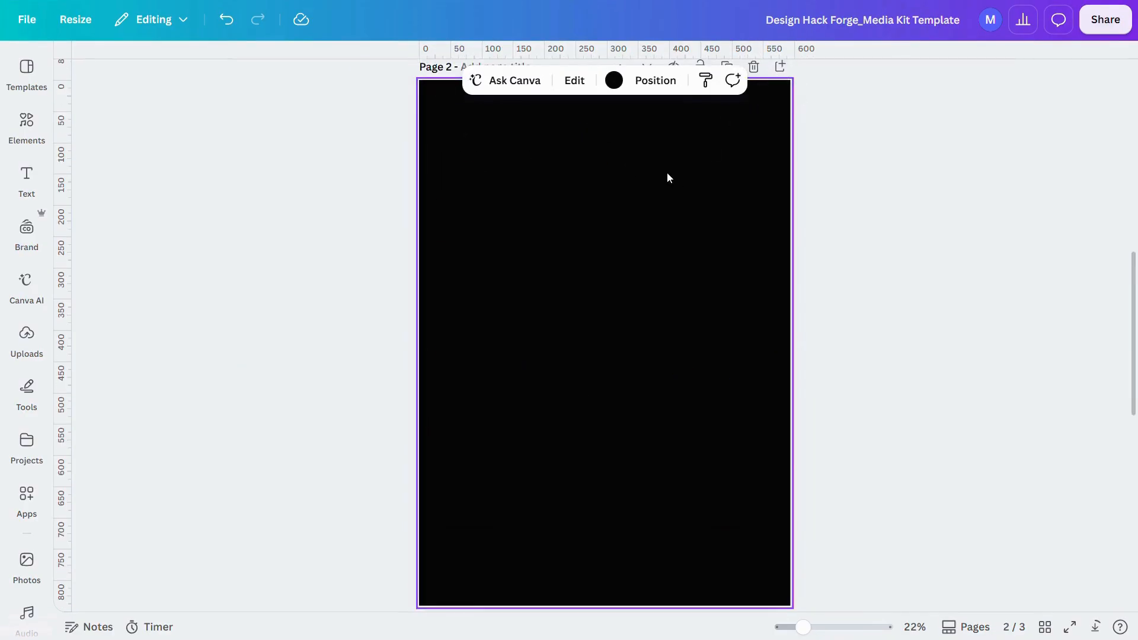
pyautogui.click(614, 80)
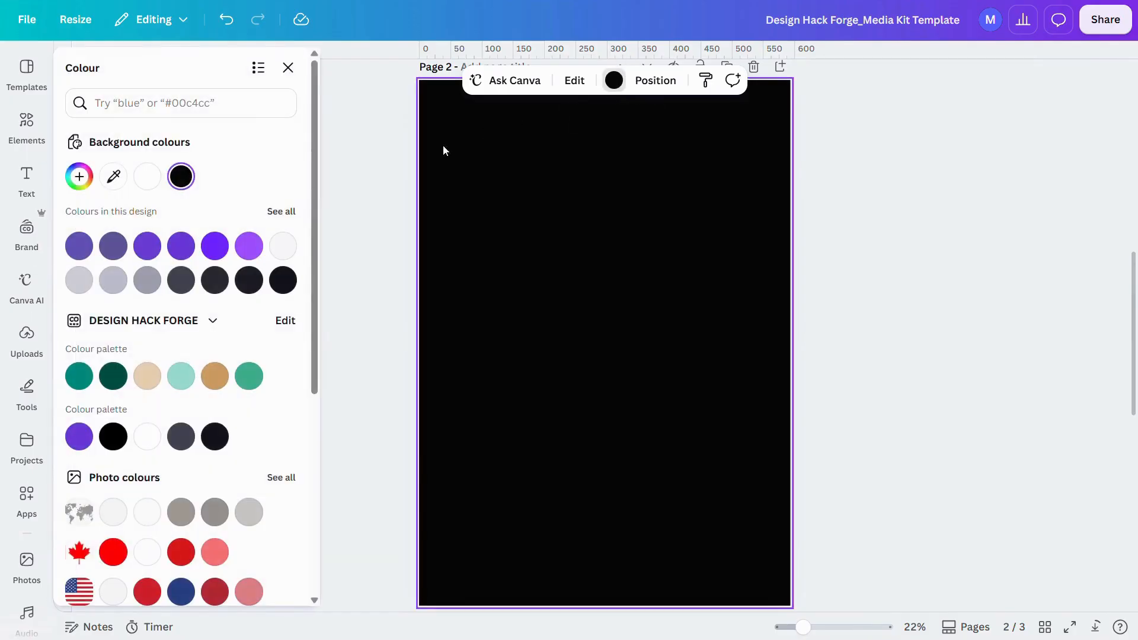
pyautogui.click(147, 436)
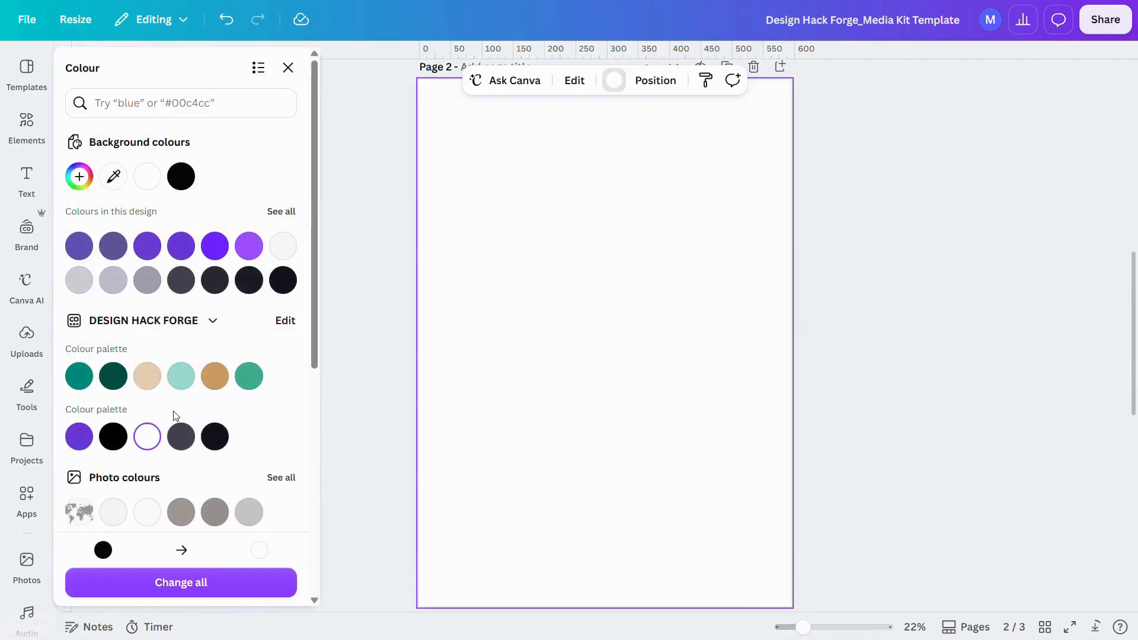
pyautogui.click(884, 260)
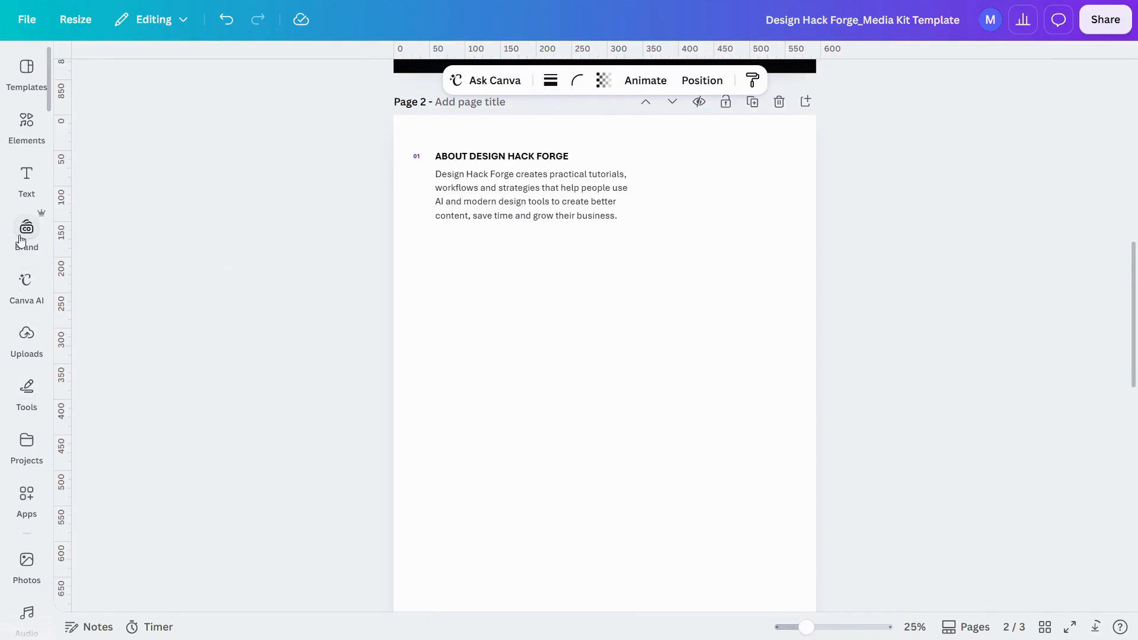
# Step: Insert the brand photo of the glowing logo monitor, shrink it and place it beside the ABOUT DESIGN HACK FORGE text
pyautogui.click(21, 237)
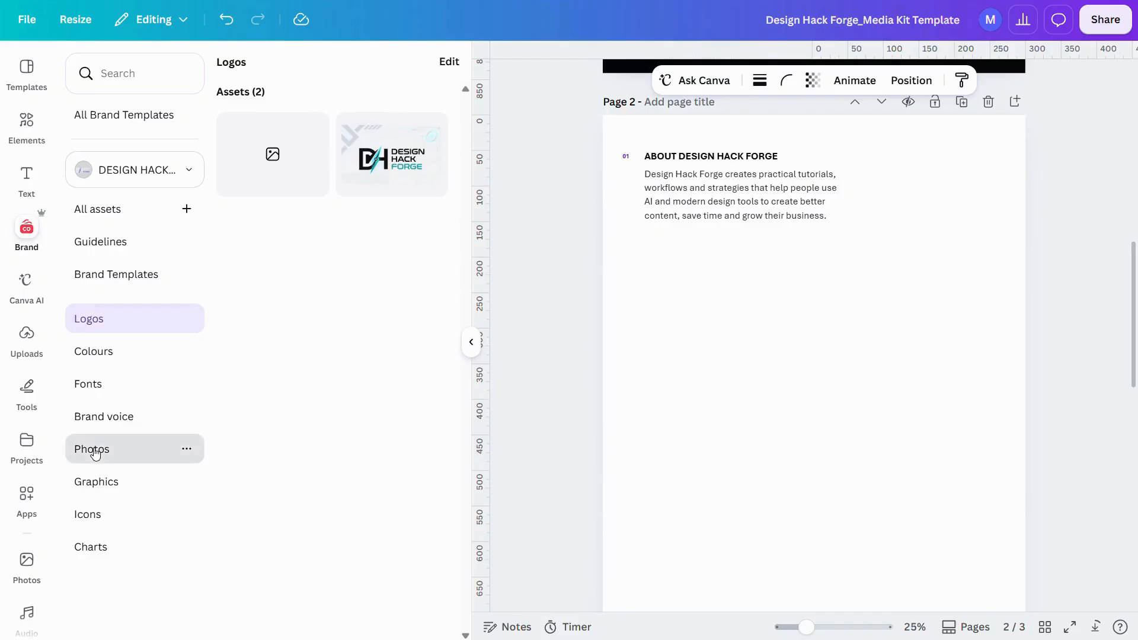
pyautogui.click(95, 449)
pyautogui.click(270, 183)
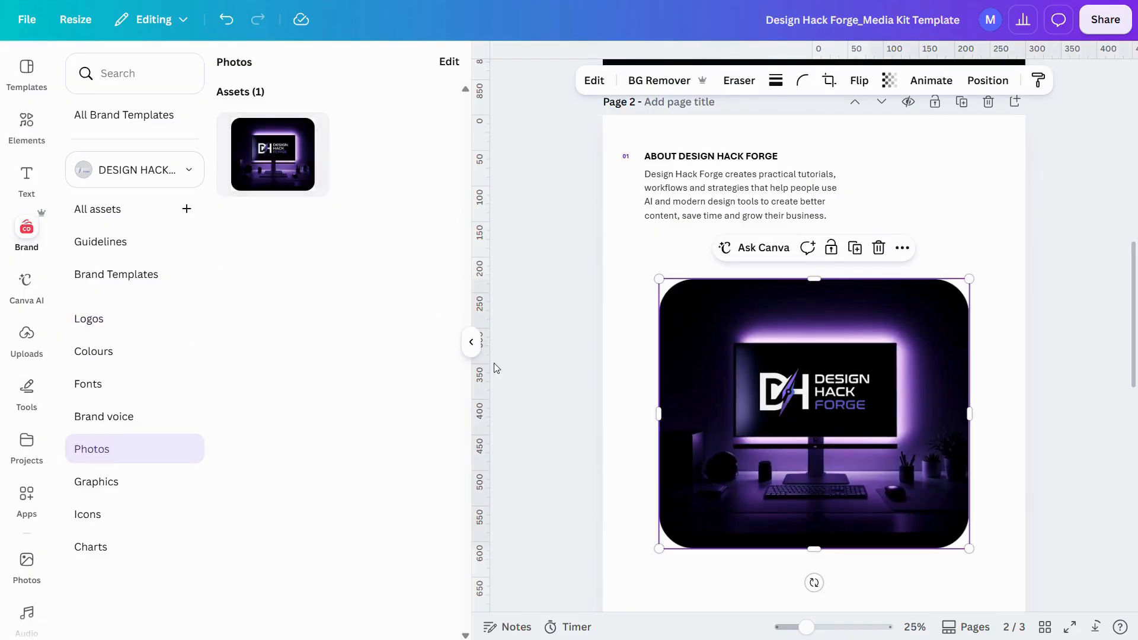
pyautogui.click(471, 343)
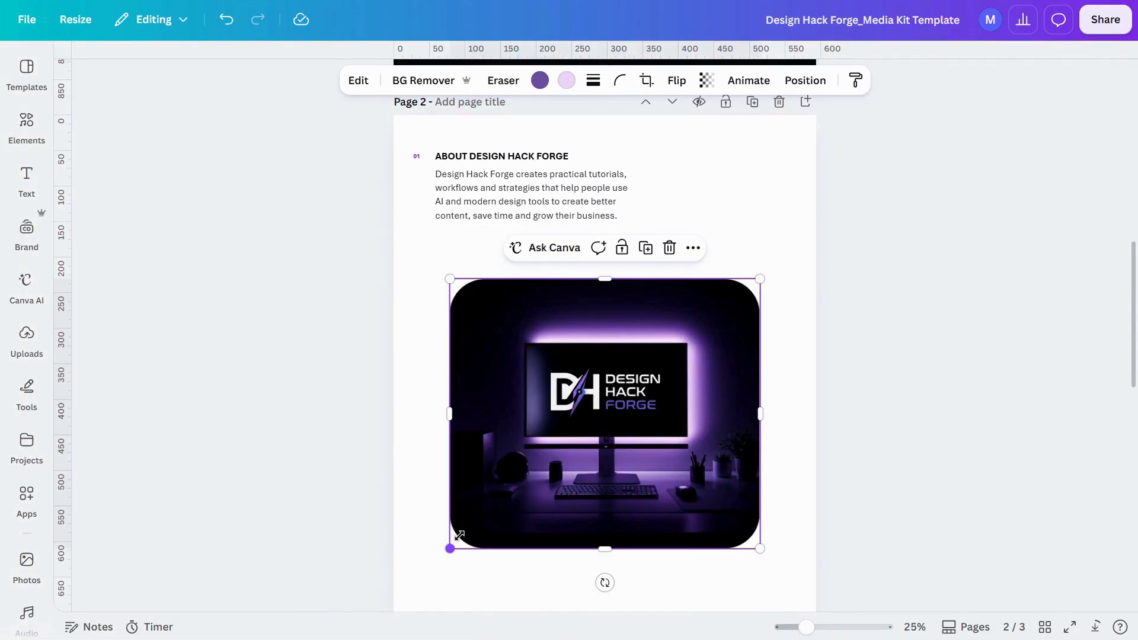
pyautogui.moveTo(460, 535); pyautogui.dragTo(632, 385)
pyautogui.moveTo(699, 347); pyautogui.dragTo(741, 191)
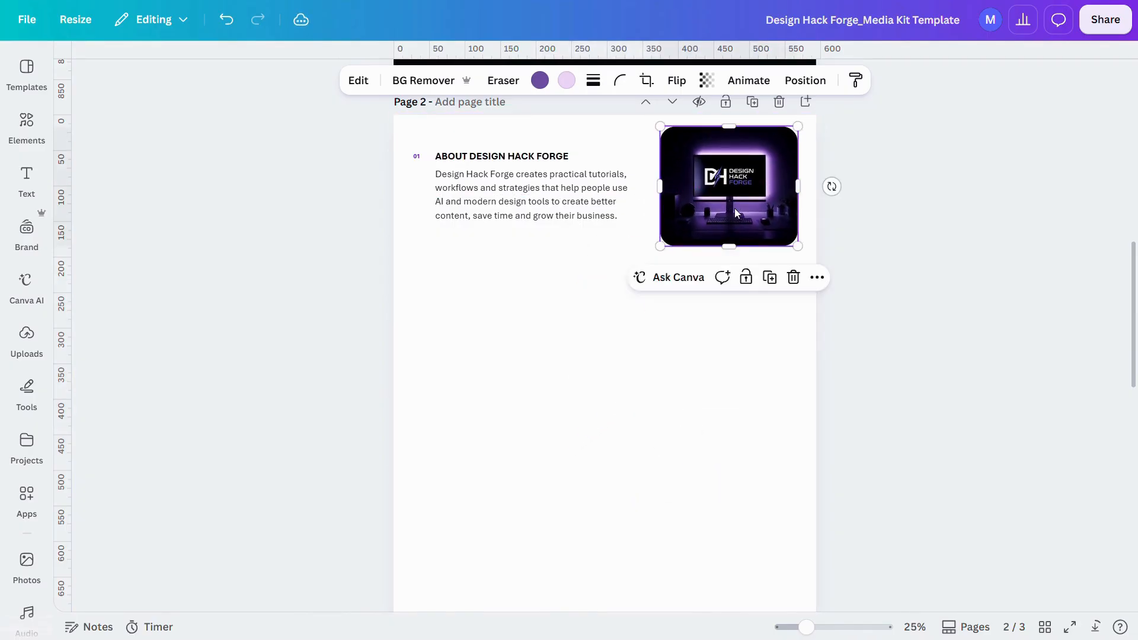
pyautogui.click(556, 381)
pyautogui.press('Tab')
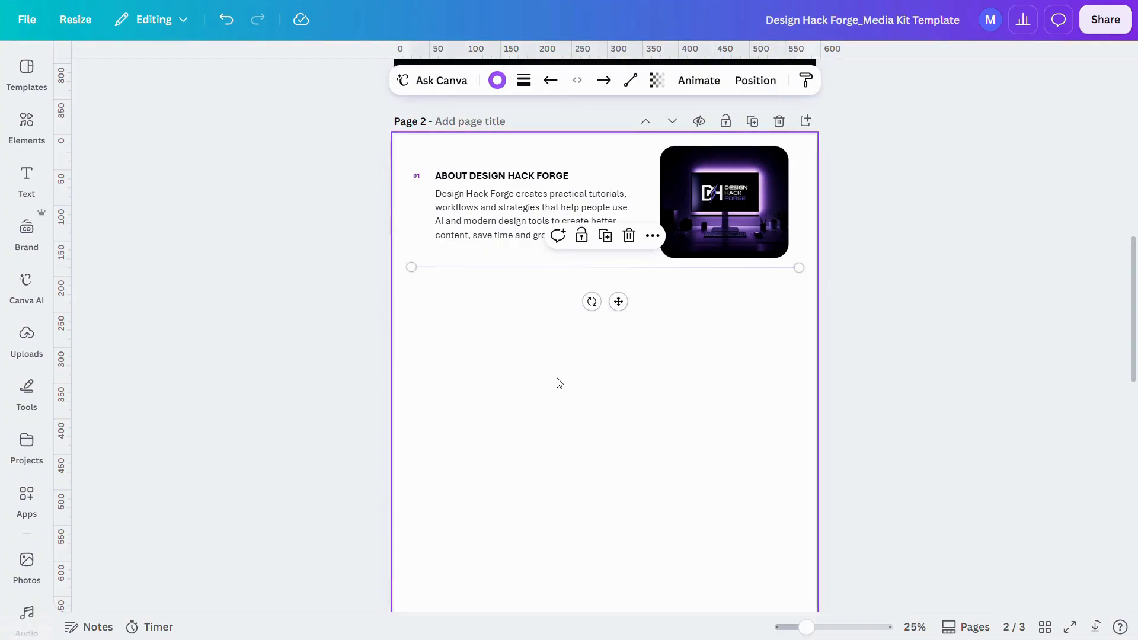
# Step: Examine the white page's AUDIENCE, CONTENT FORMATS and PARTNERSHIP PACKAGES sections, including their icons, world map and cards
pyautogui.click(673, 384)
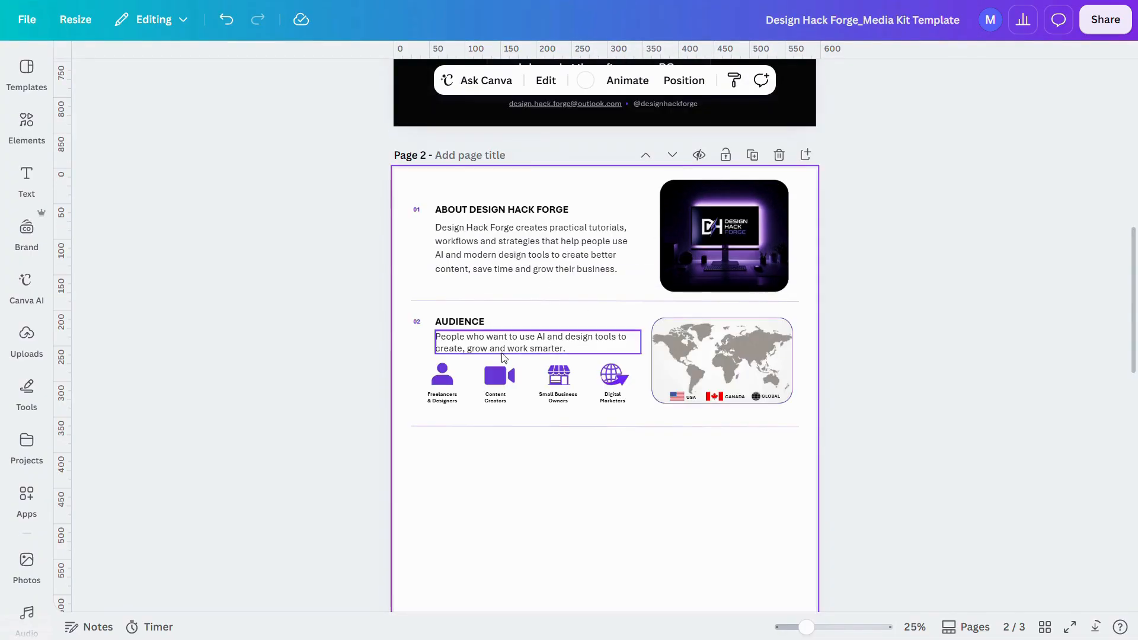
pyautogui.scroll(4, 555, 447)
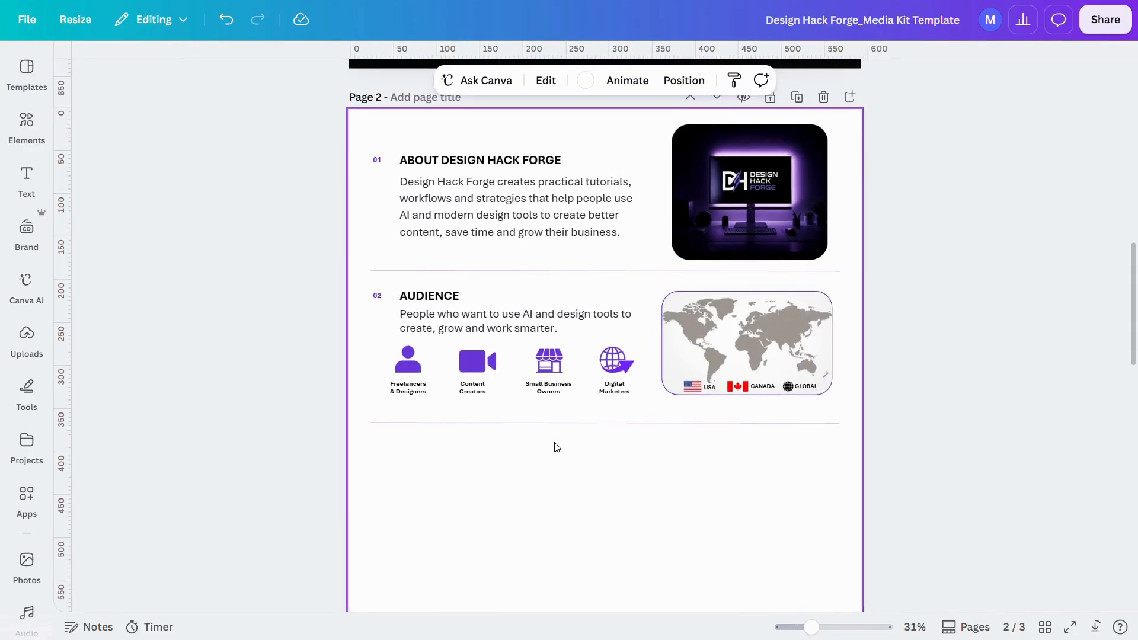
pyautogui.scroll(-1, 558, 447)
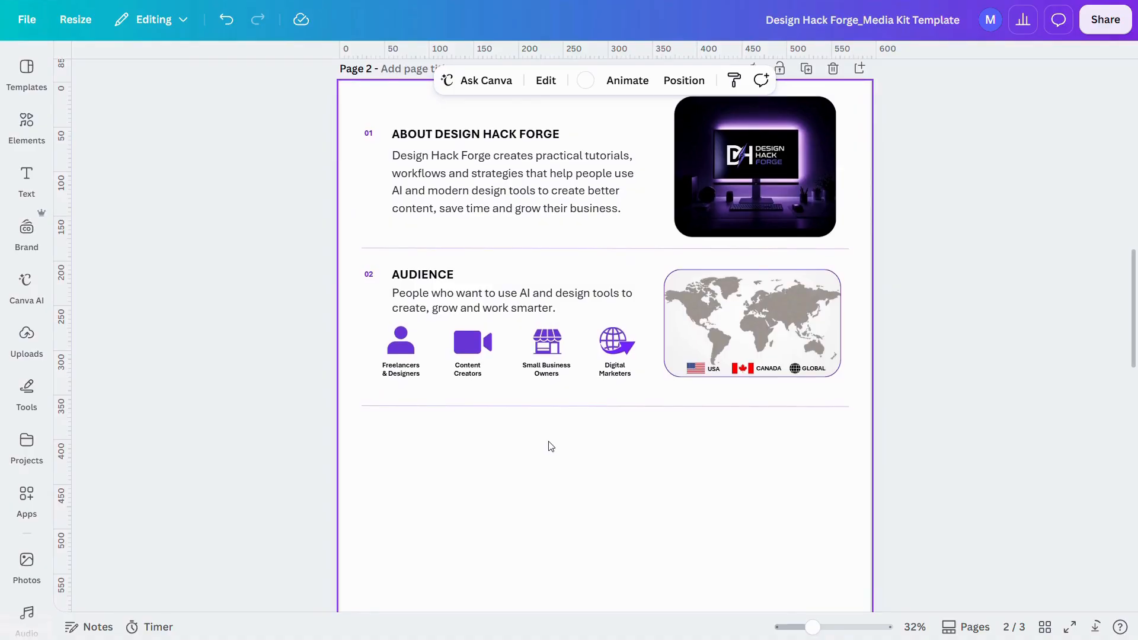
pyautogui.scroll(2, 464, 435)
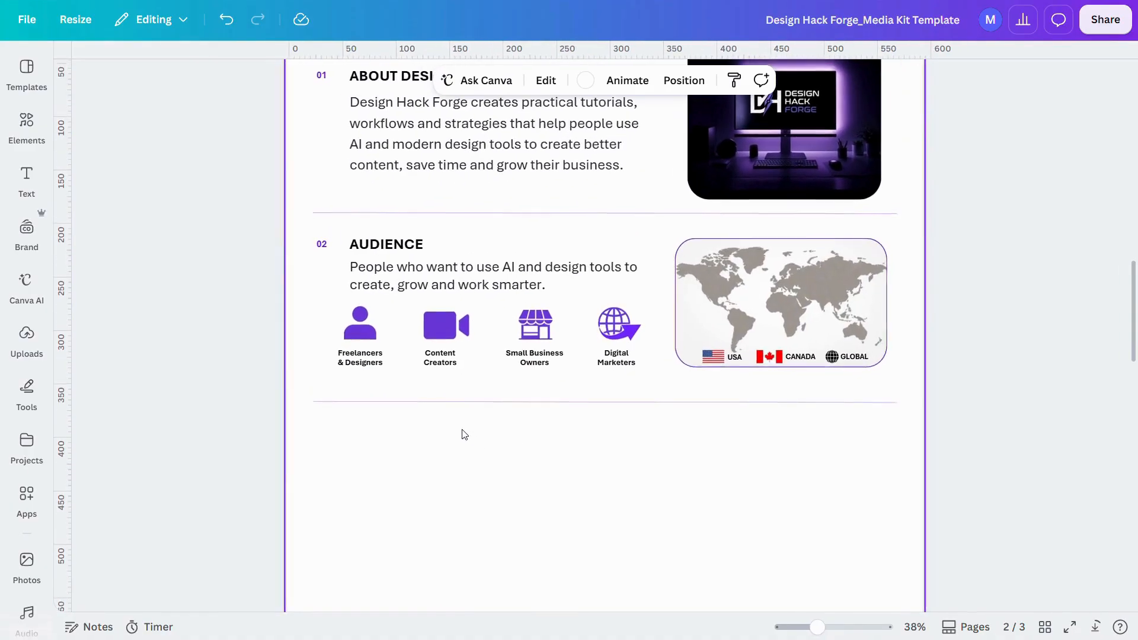
pyautogui.scroll(2, 470, 474)
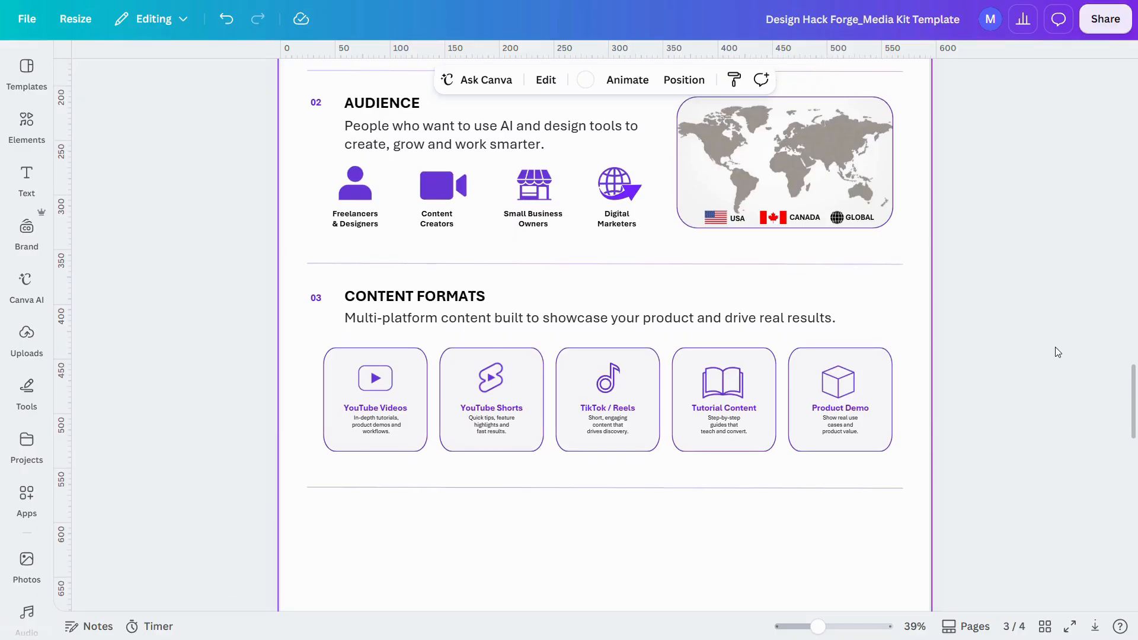
pyautogui.scroll(-1, 1058, 352)
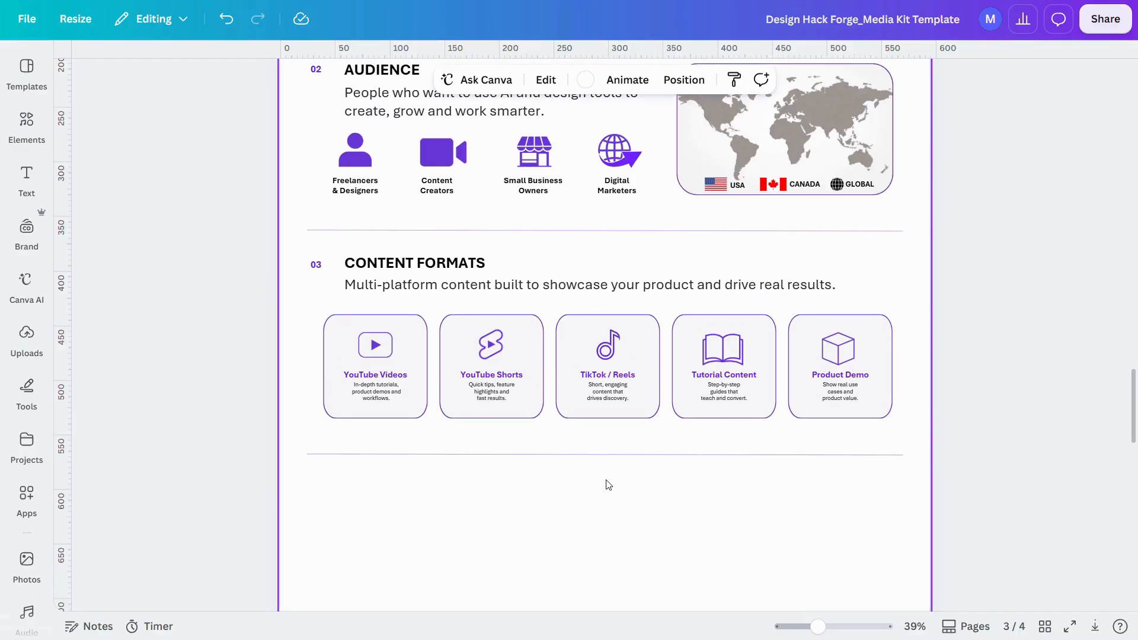
pyautogui.scroll(3, 615, 483)
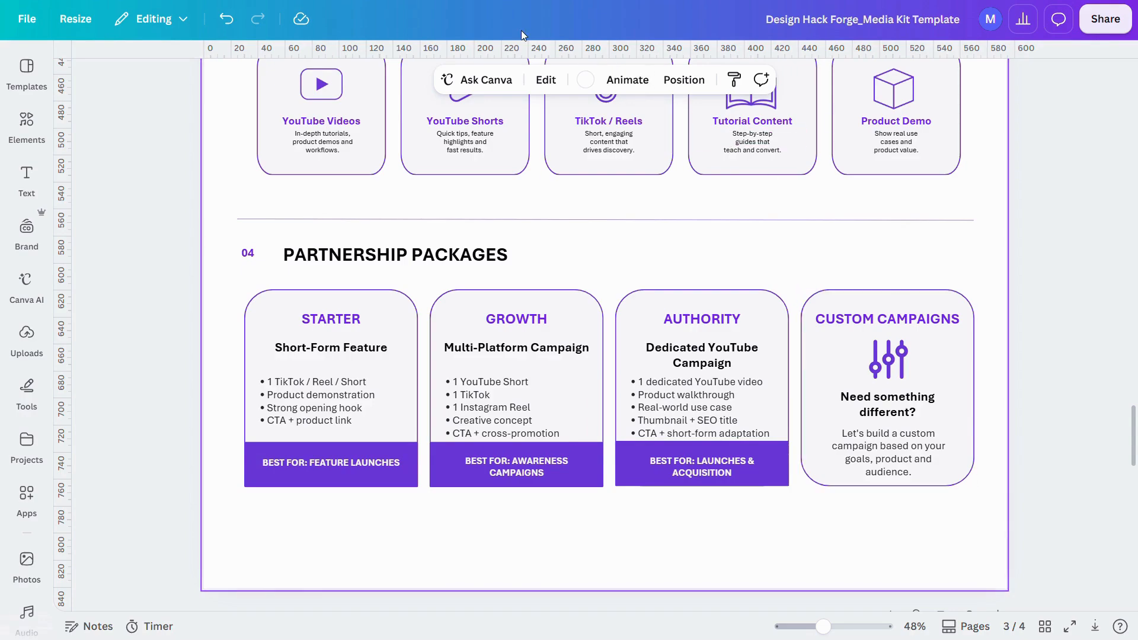
# Step: Open the contact line in the white page's dark footer for editing, with the cursor inside the YouTube address
pyautogui.scroll(-1, 491, 4)
pyautogui.keyDown('ctrl'); pyautogui.scroll(3, 150, 431); pyautogui.keyUp('ctrl')
pyautogui.keyDown('ctrl'); pyautogui.scroll(-1, 150, 431); pyautogui.keyUp('ctrl')
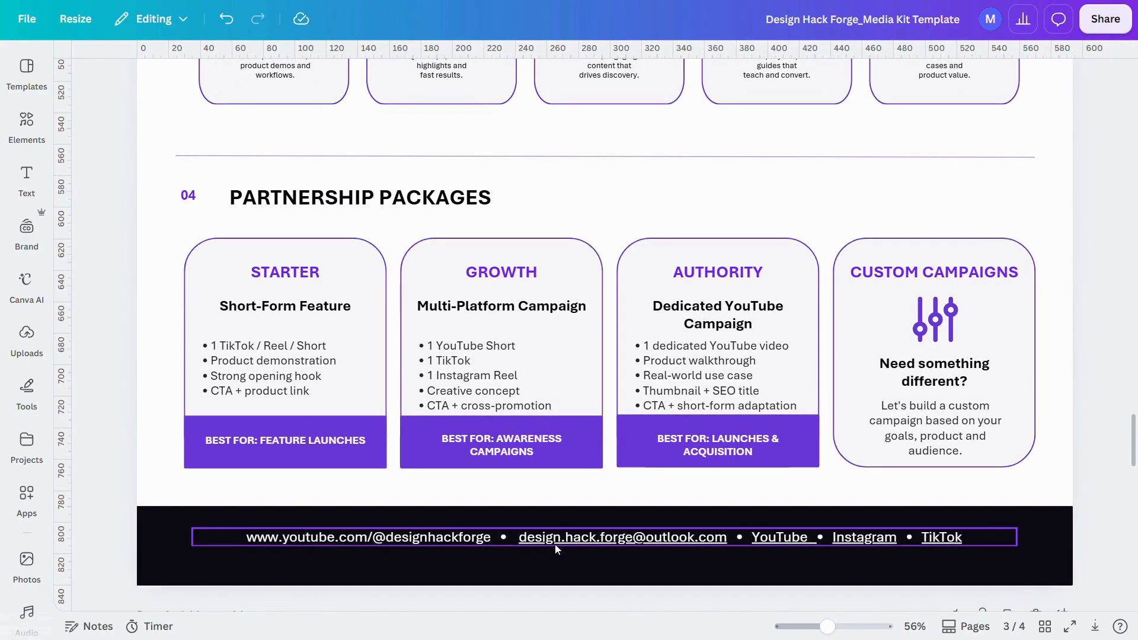
pyautogui.click(366, 543)
pyautogui.click(365, 543)
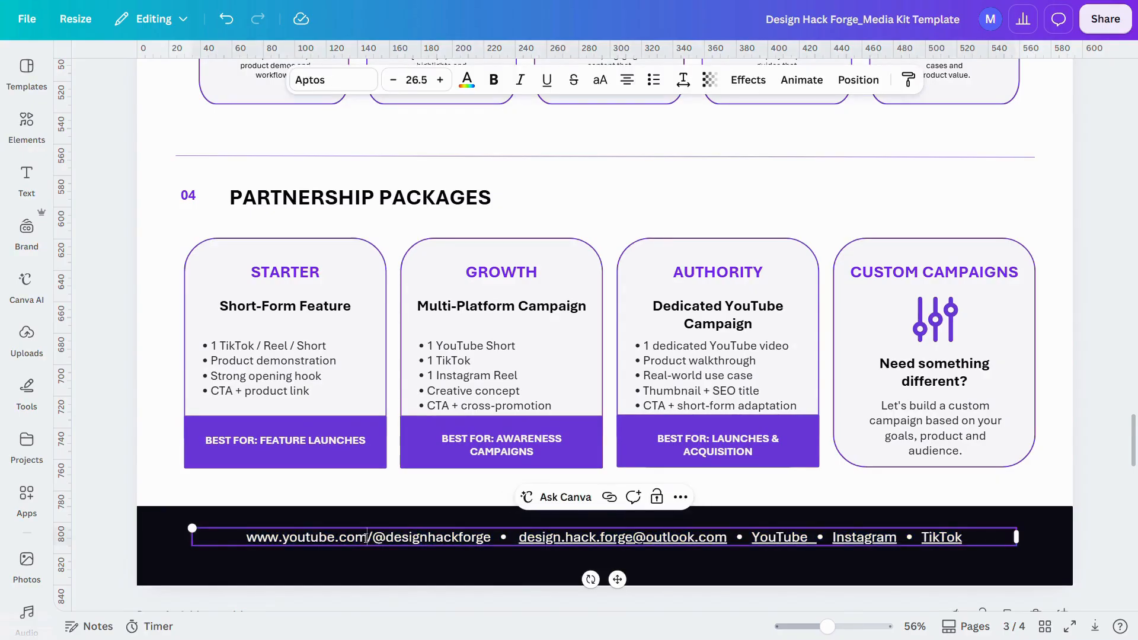